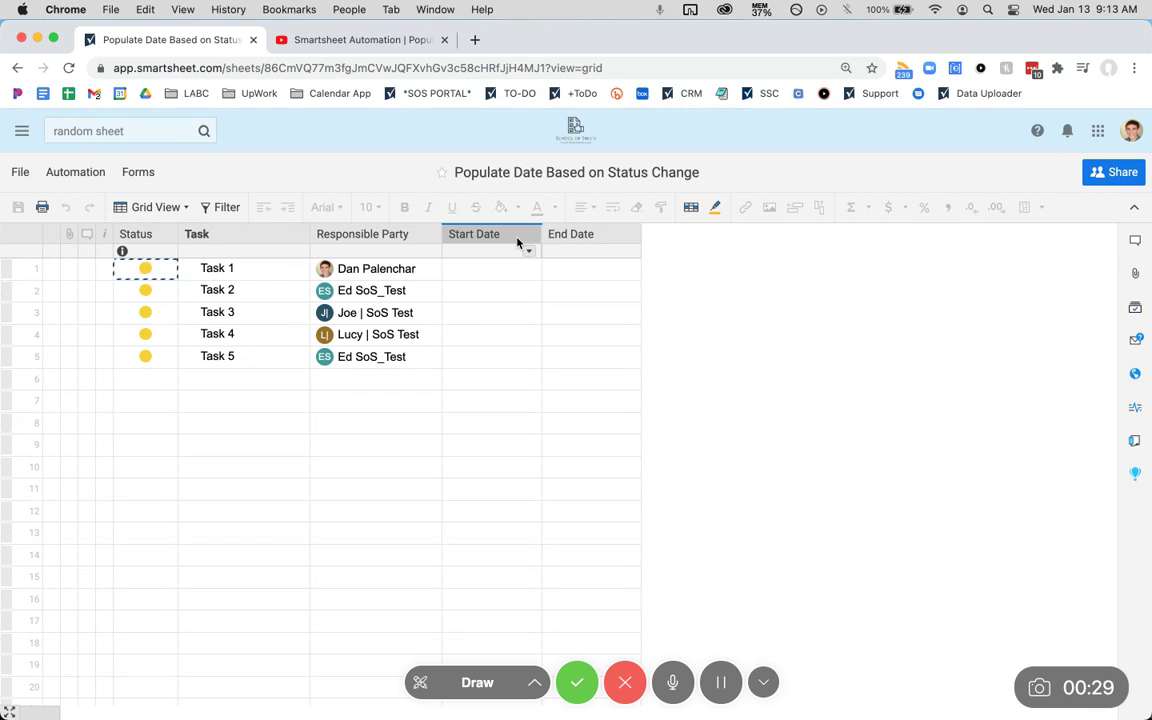
Select the End Date column, then Task 1's Status cell
click(610, 238)
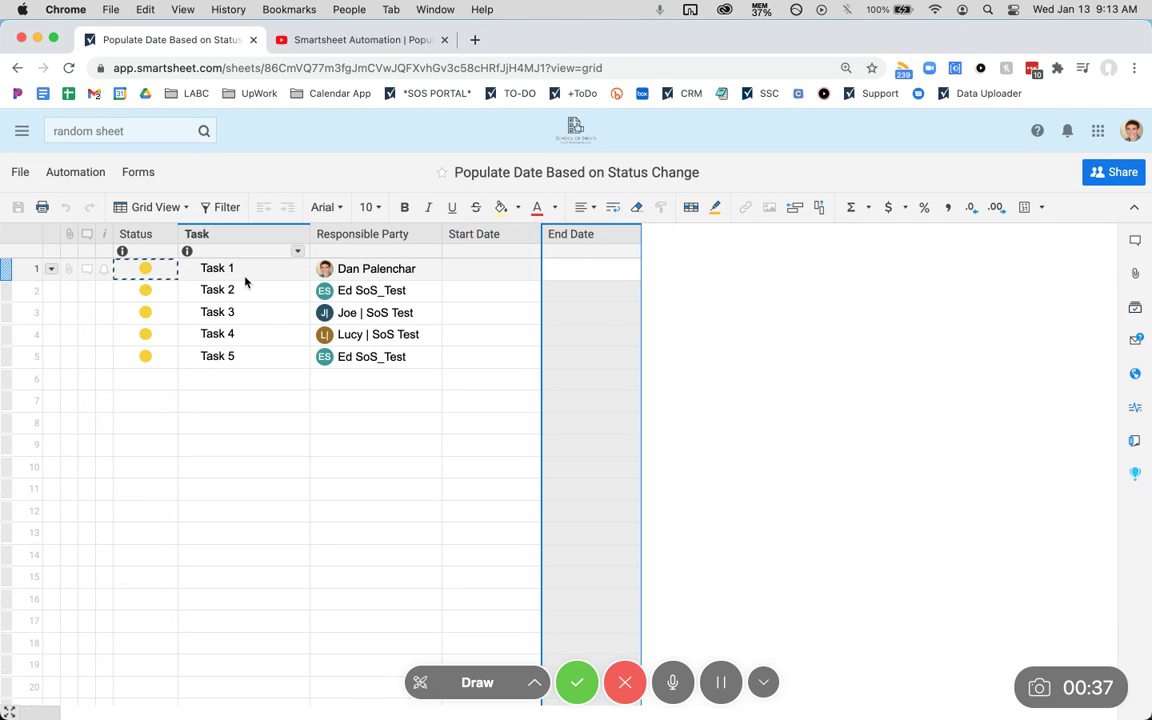
click(172, 276)
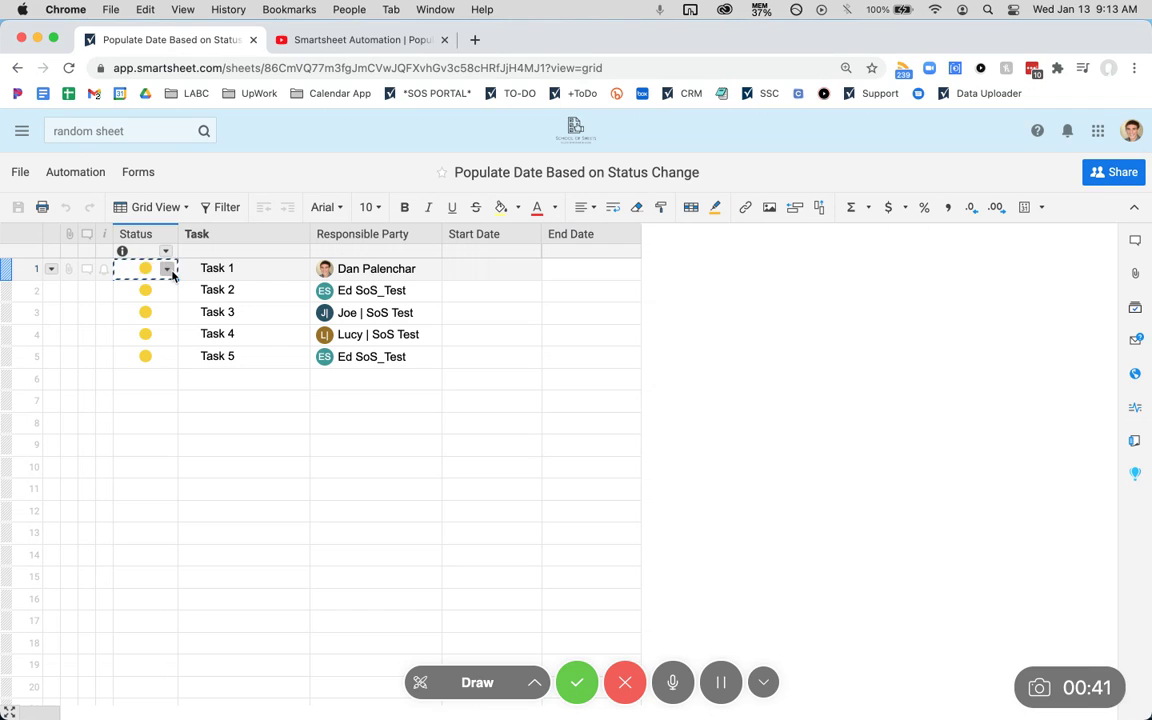
Dismiss Task 1's status choices without changing them, then go to the sheet's Automation menu
click(167, 269)
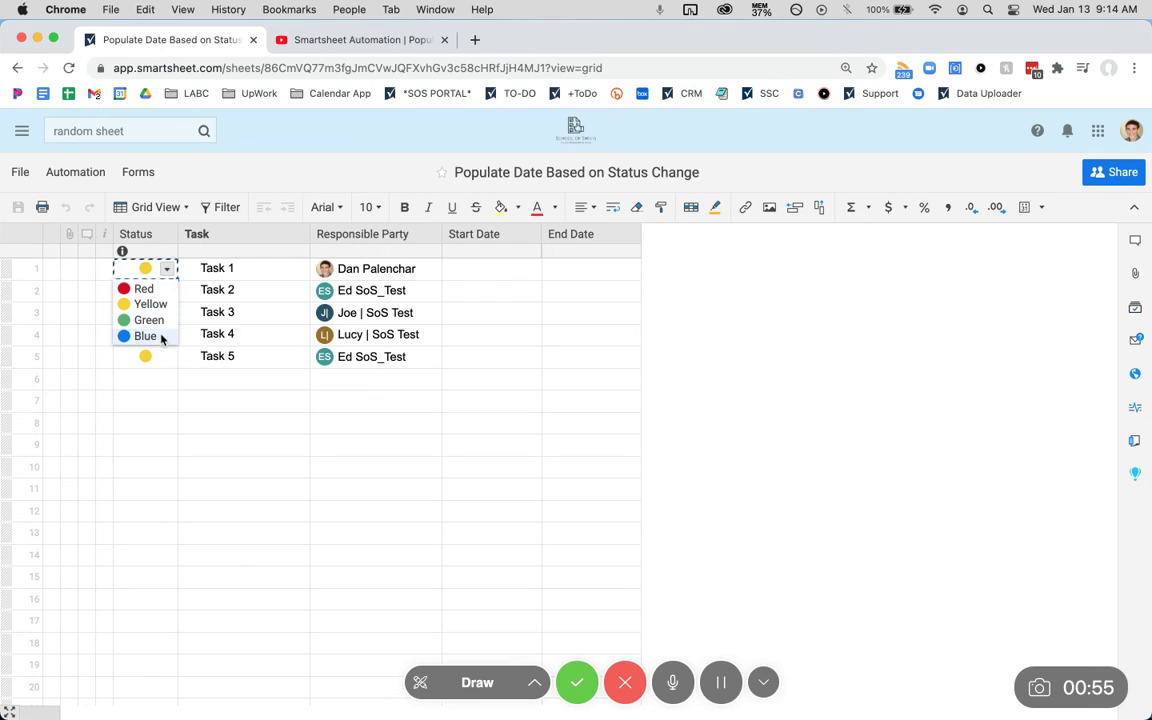
click(218, 449)
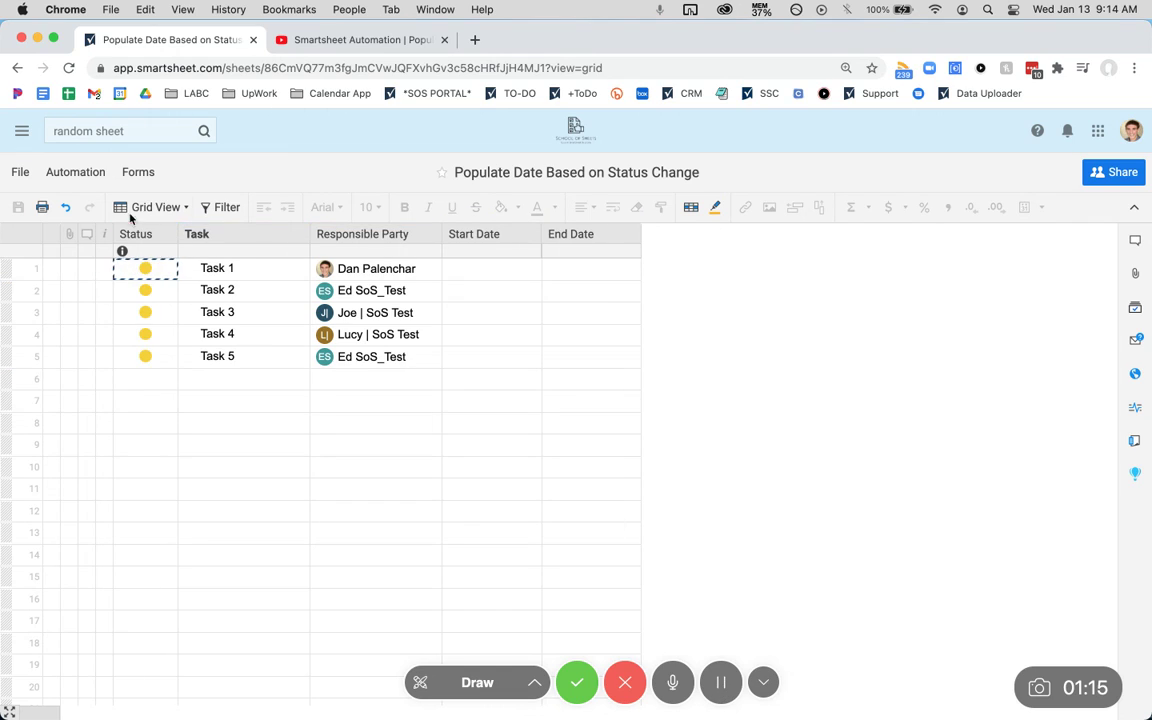
click(80, 173)
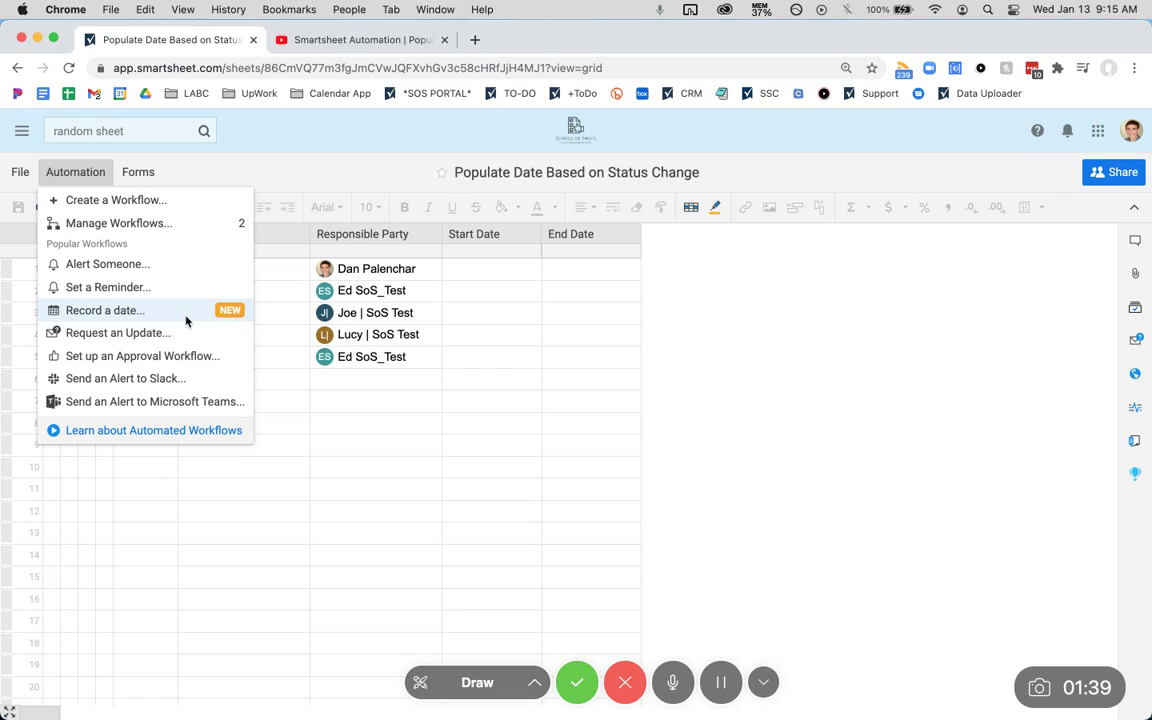
Create a Record a date workflow named 'Record Start Date', triggered when Status changes to Green
click(119, 313)
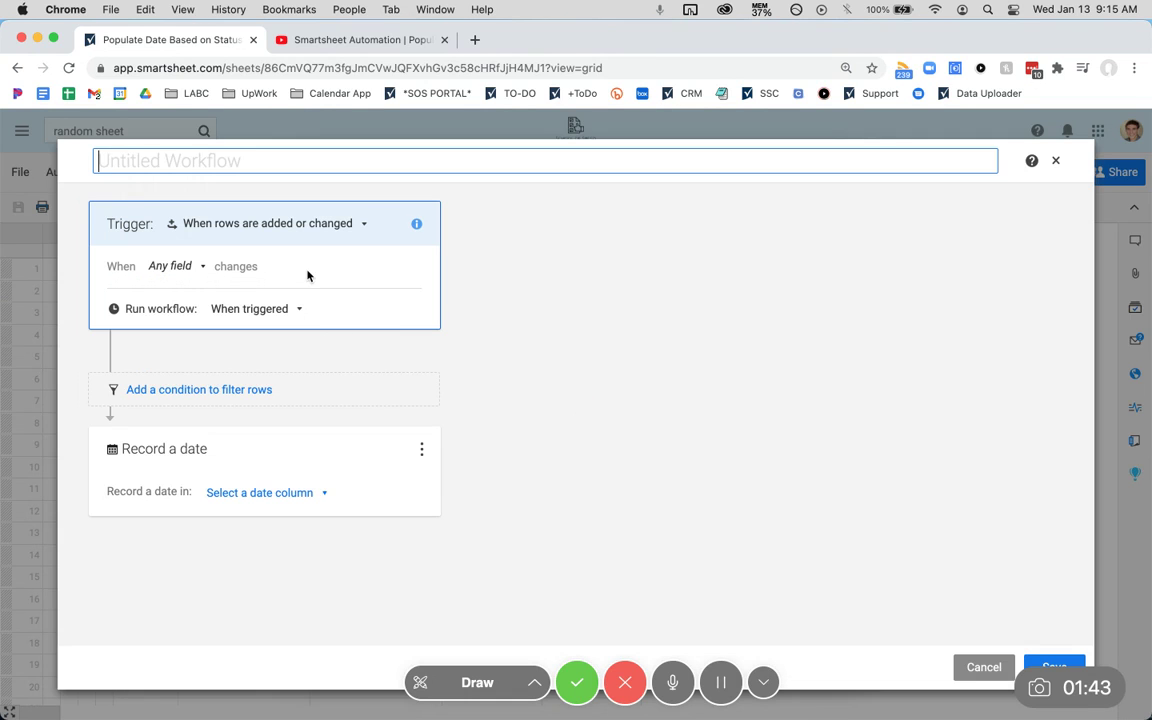
text(RE)
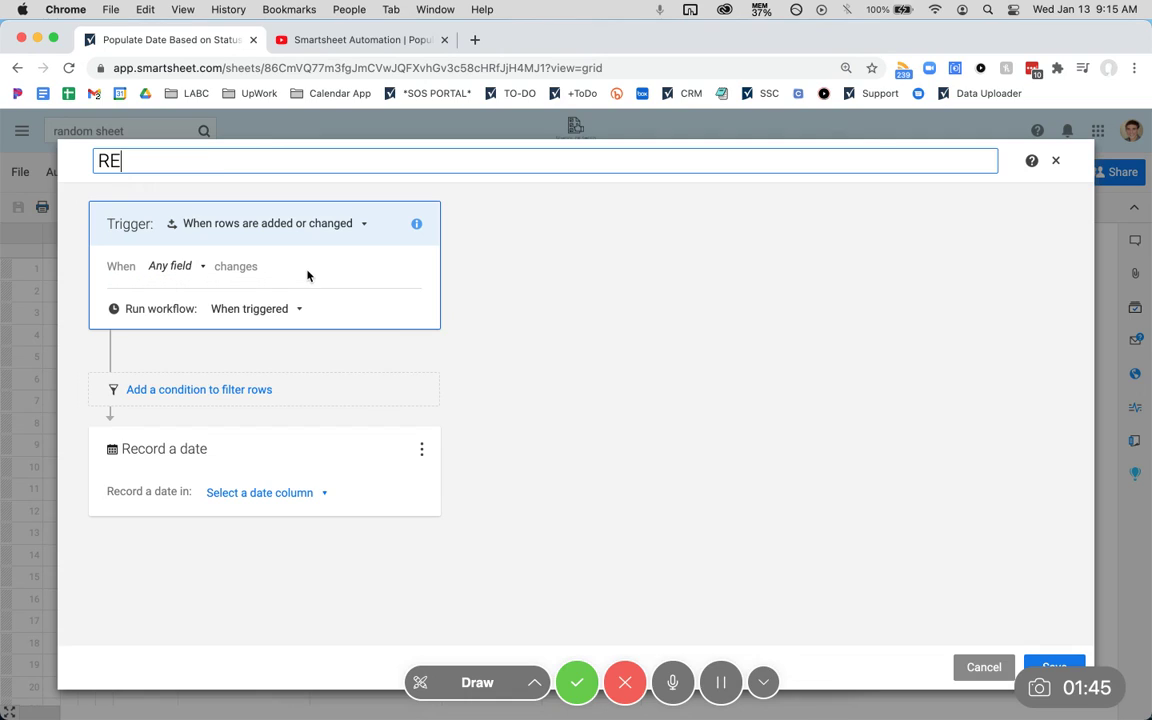
key(BackSpace)
key(BackSpace)
key(BackSpace)
key(BackSpace)
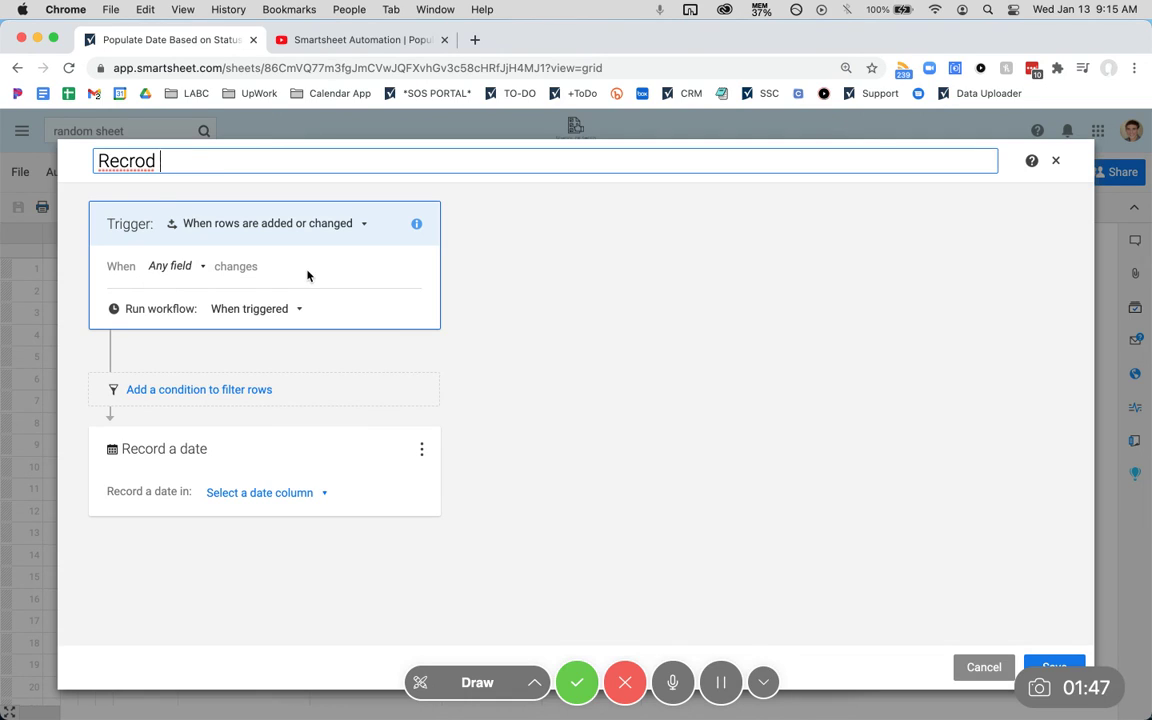
text(ord Sta)
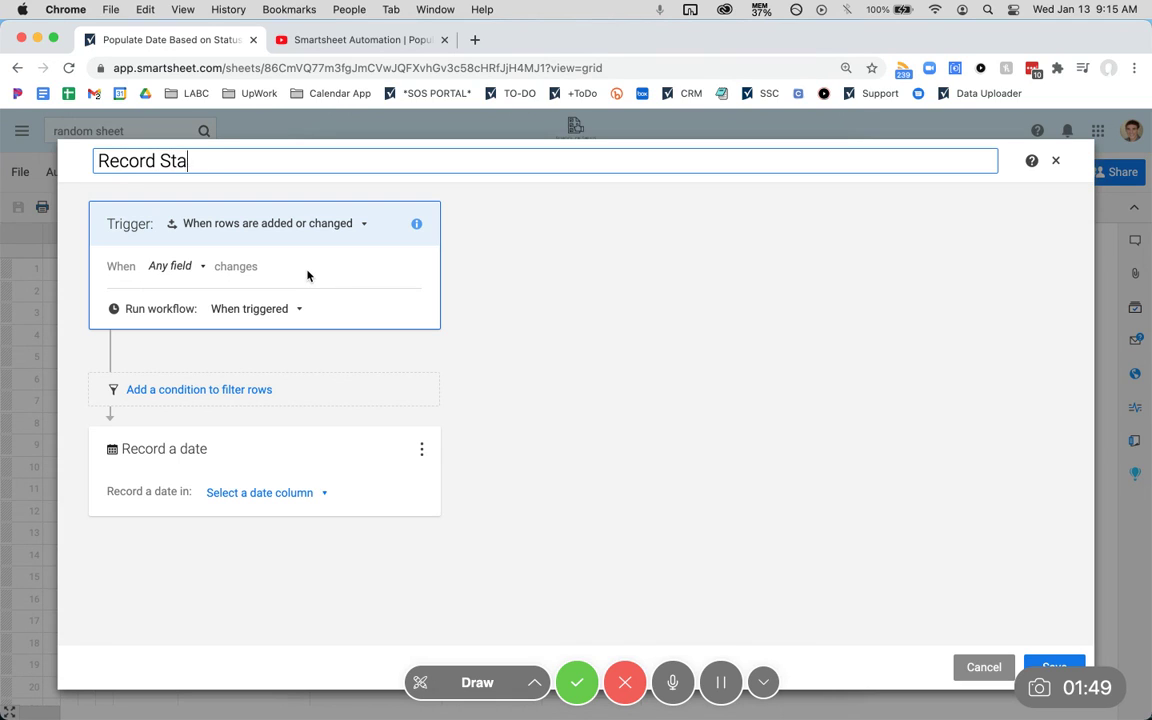
text(rt Date)
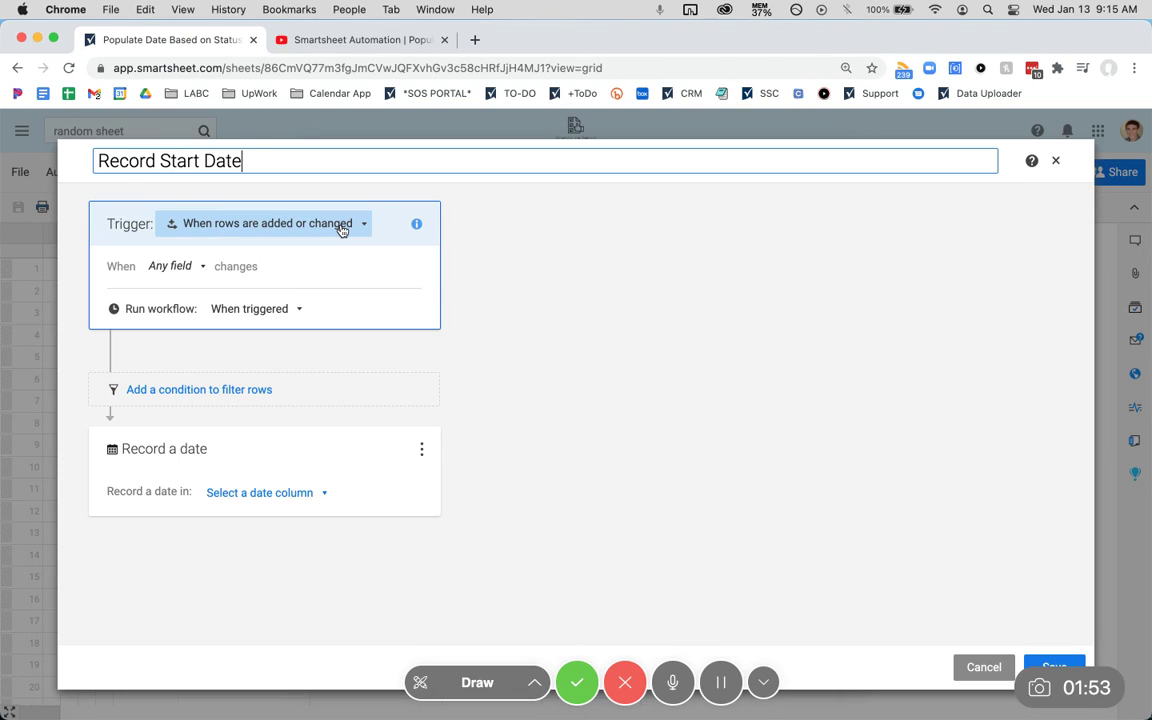
click(168, 265)
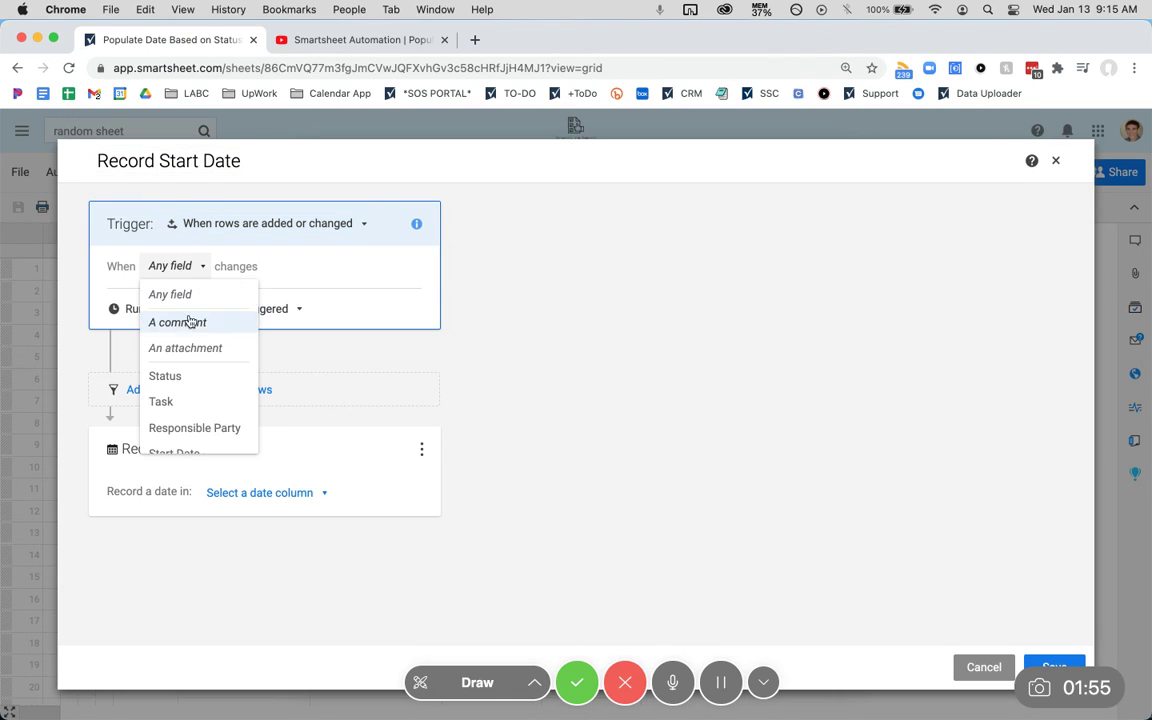
click(189, 376)
click(310, 295)
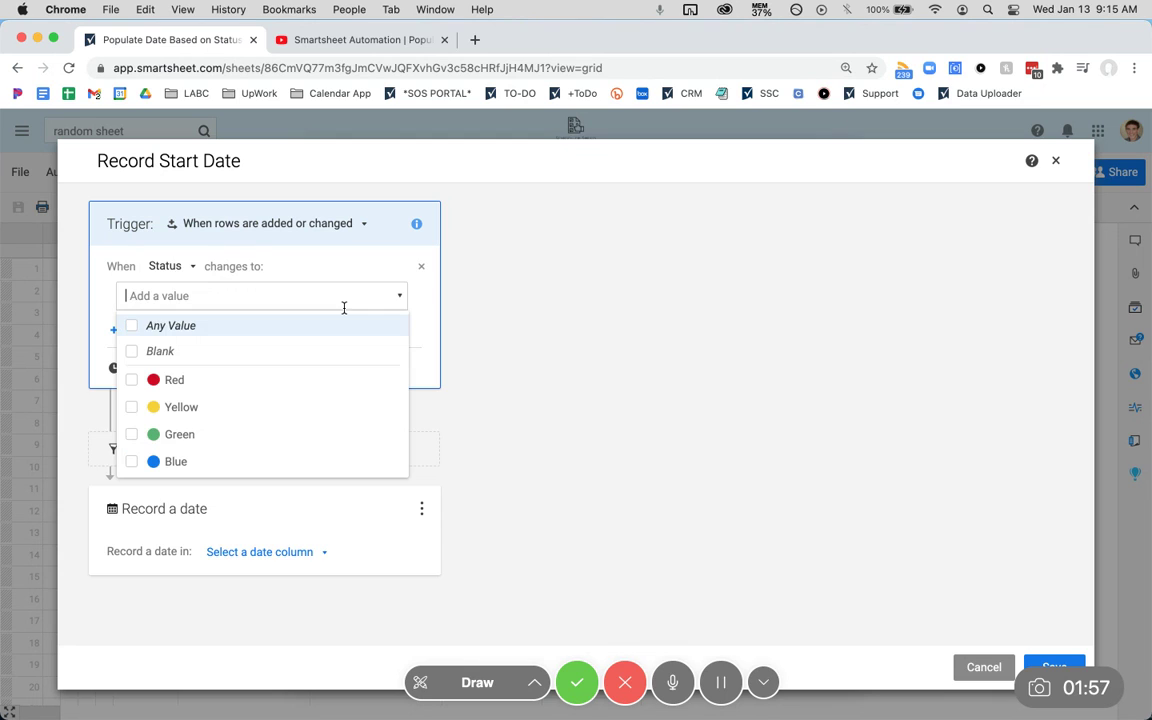
click(188, 432)
click(502, 486)
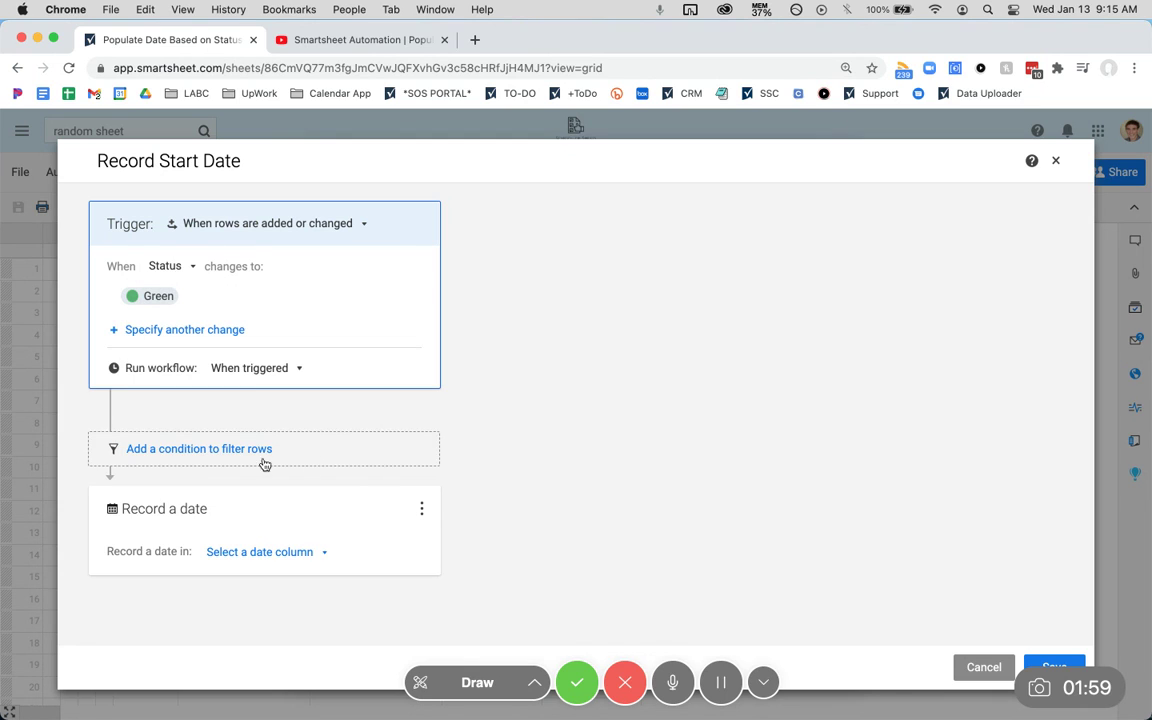
Have it record the date in the Start Date column and save the workflow
click(292, 553)
click(275, 582)
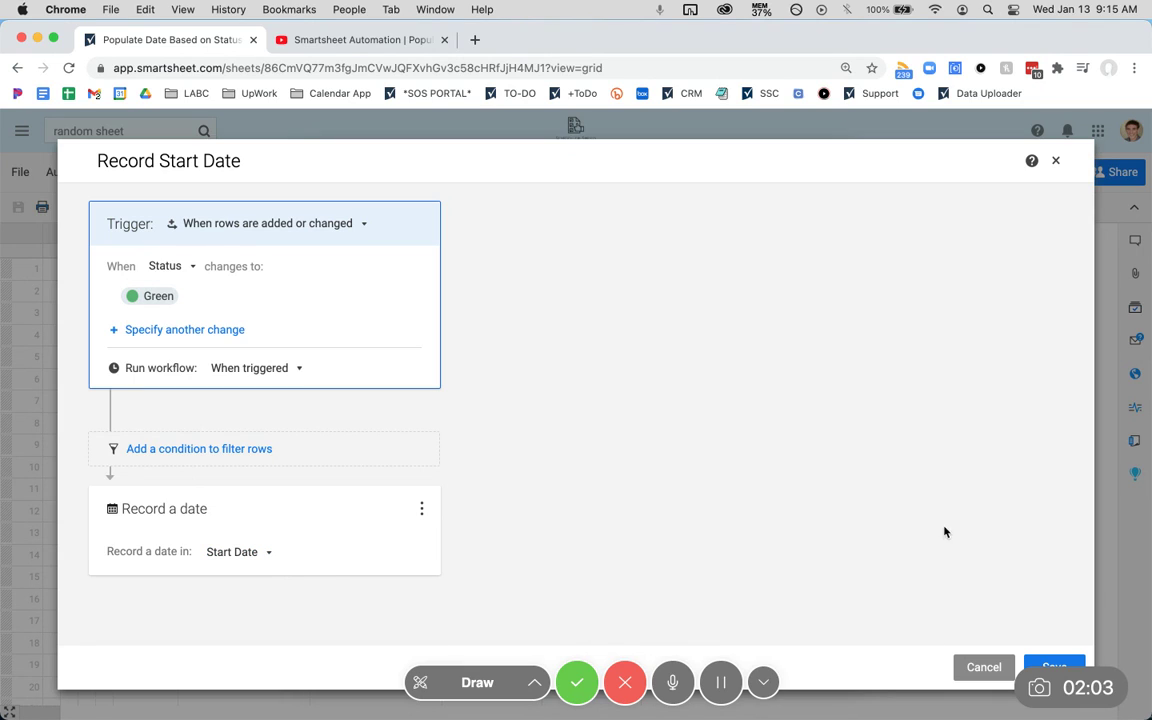
click(1055, 162)
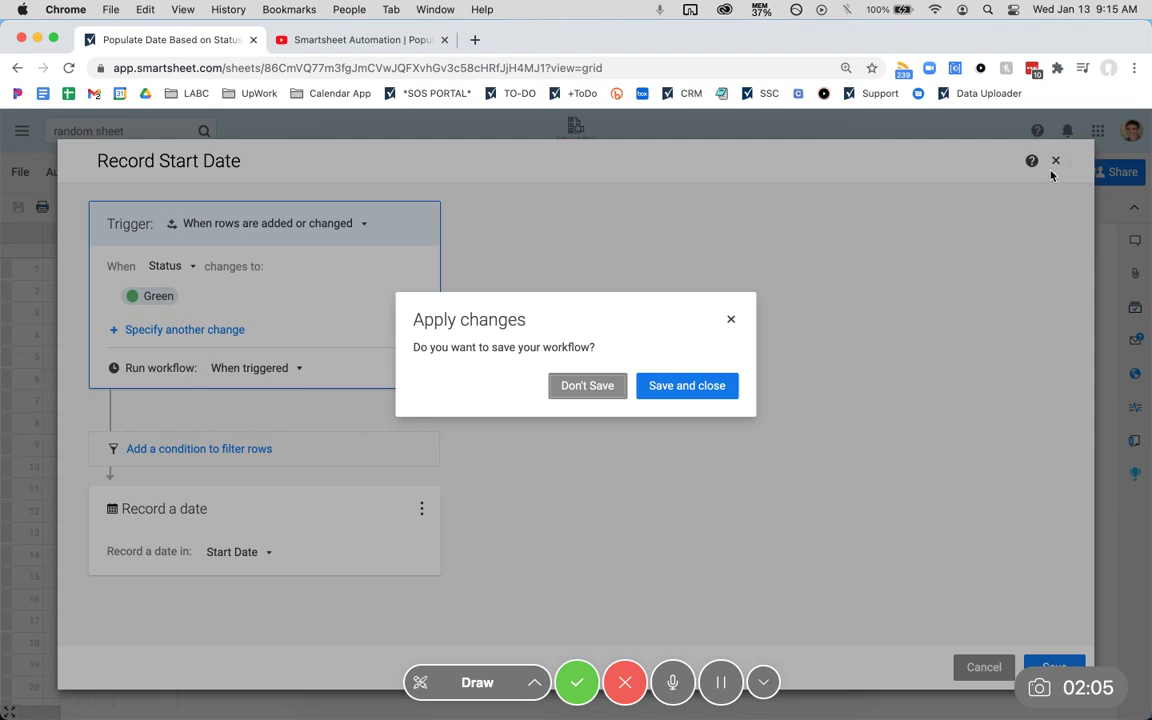
click(714, 395)
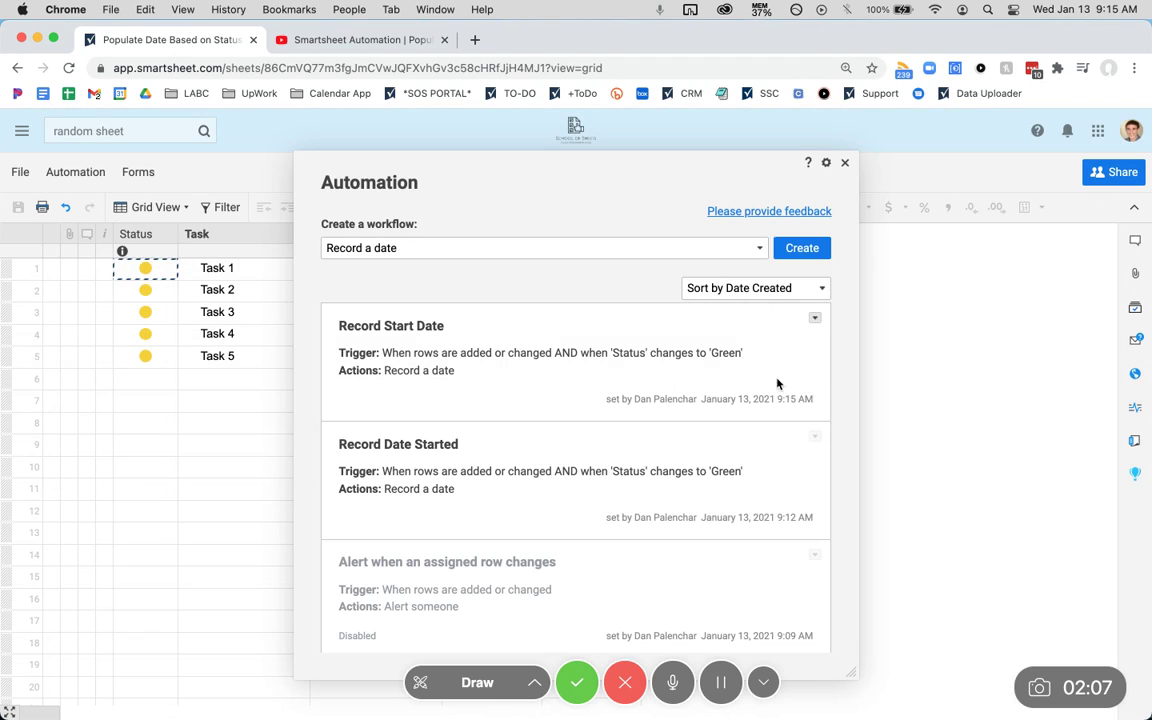
Delete the old Record Date Started workflow and the disabled alert workflow
click(815, 438)
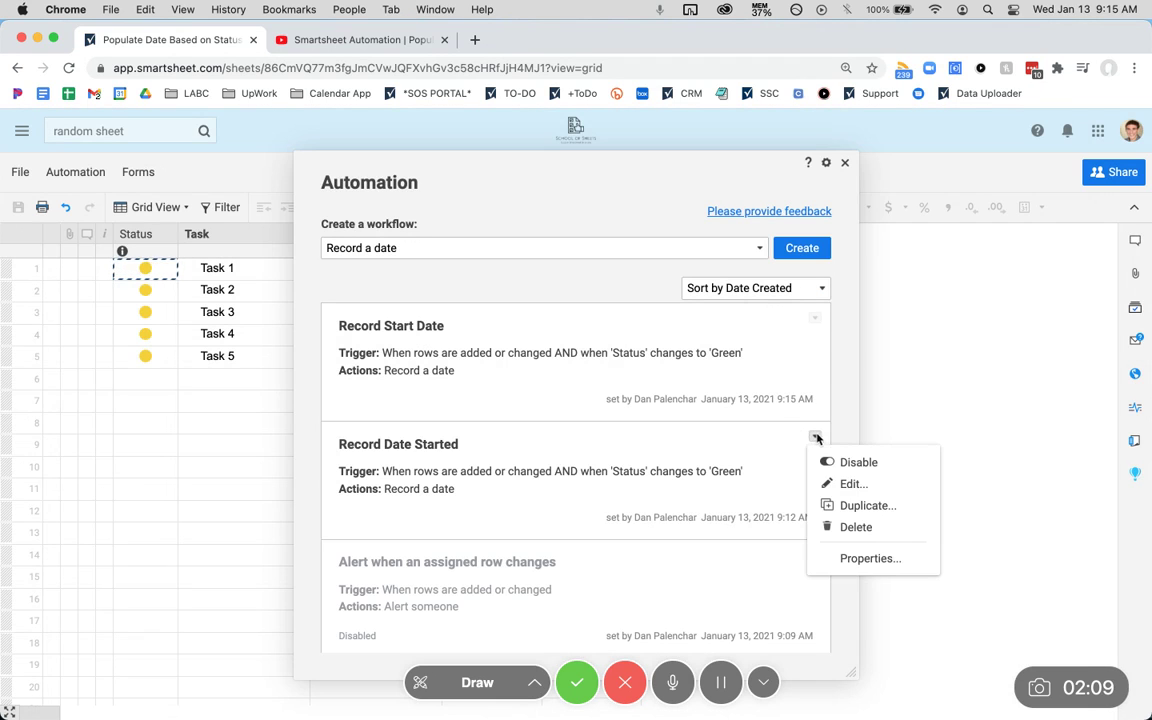
click(856, 526)
click(735, 483)
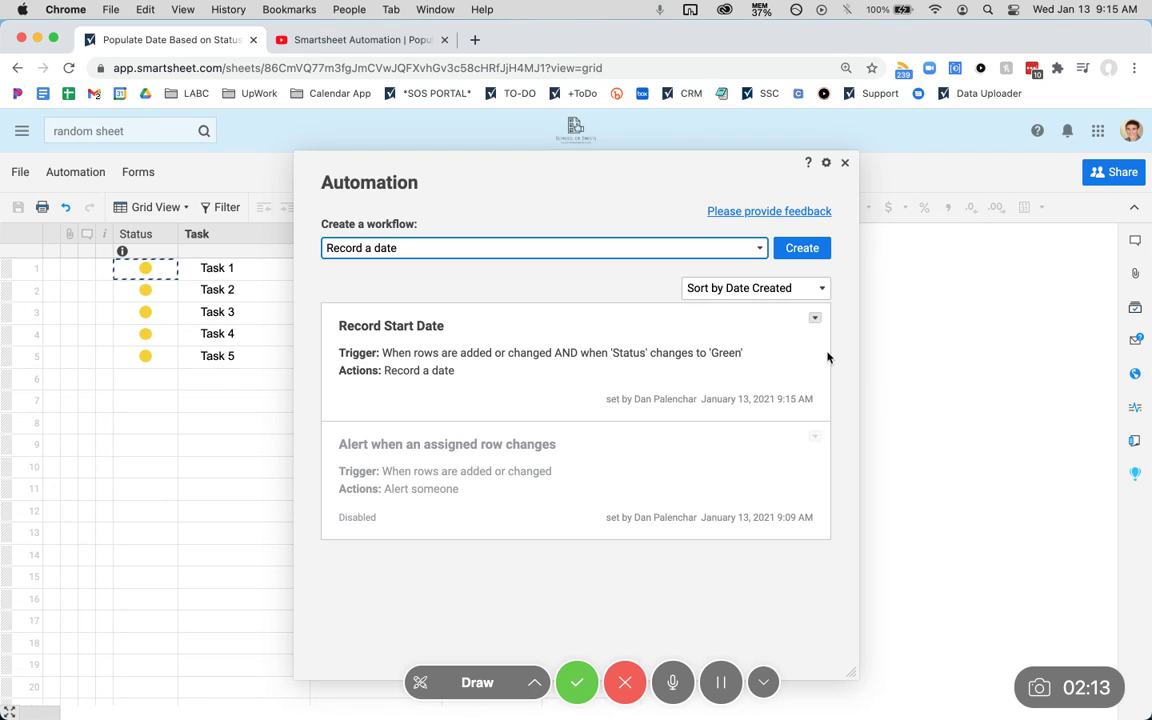
click(816, 437)
click(853, 547)
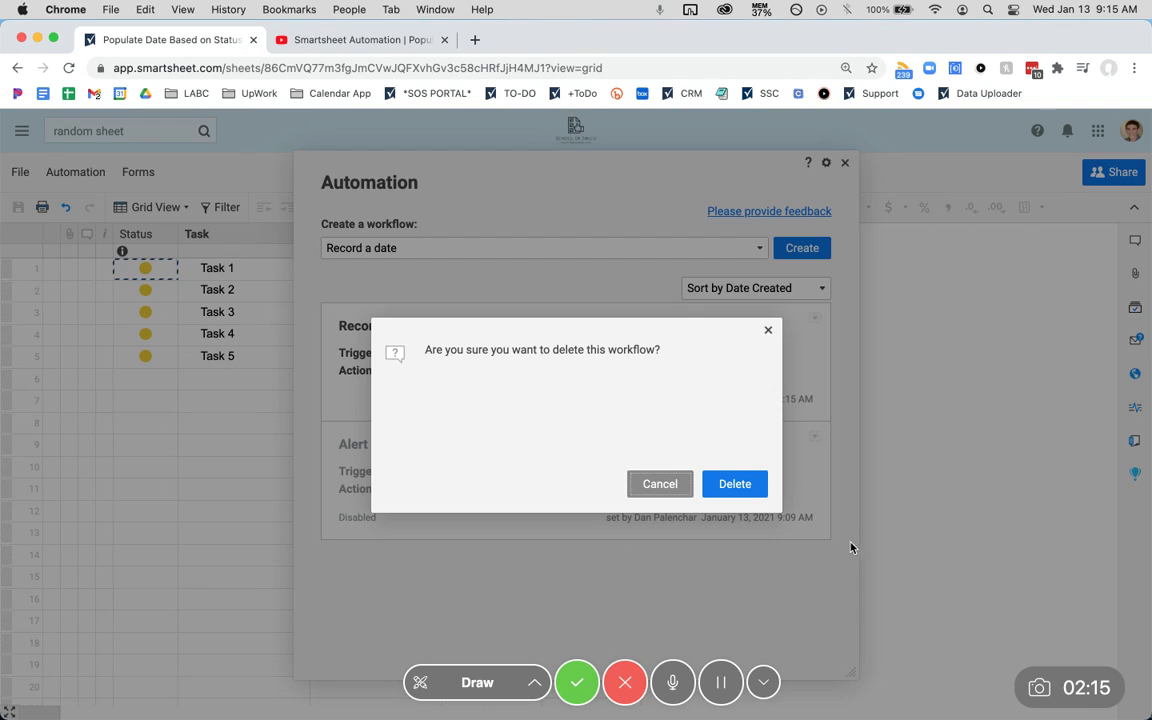
click(744, 489)
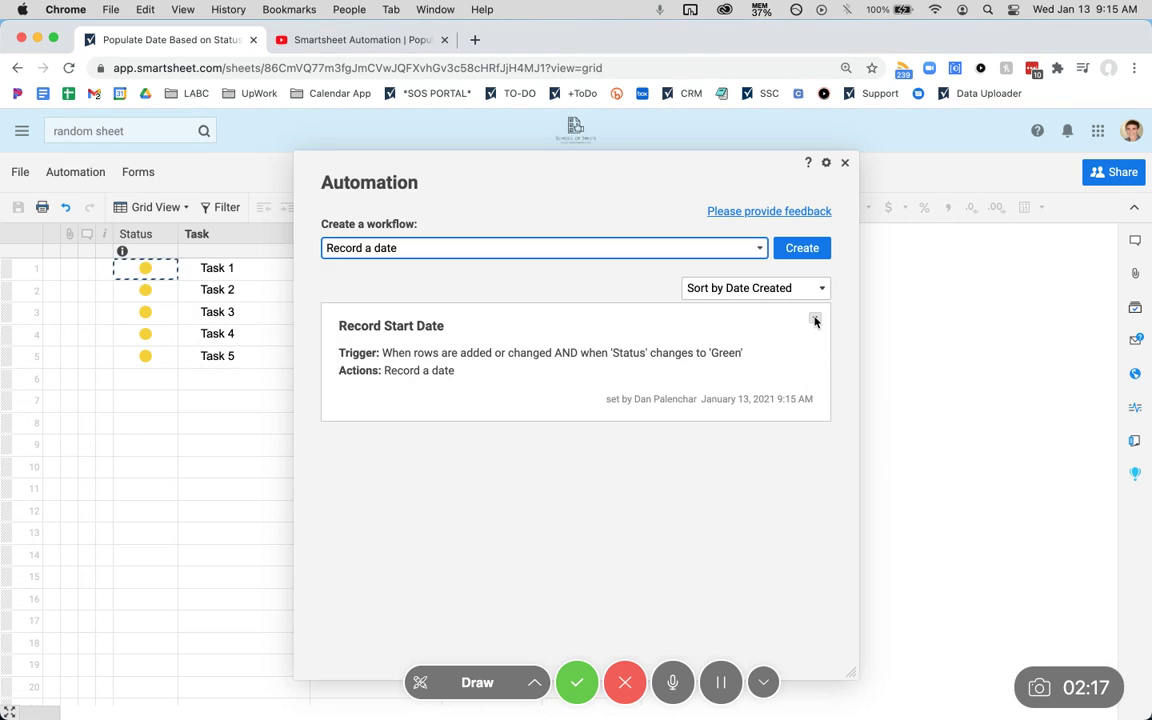
Duplicate the Record Start Date workflow and rename the copy 'Record End Date'
click(815, 319)
click(862, 388)
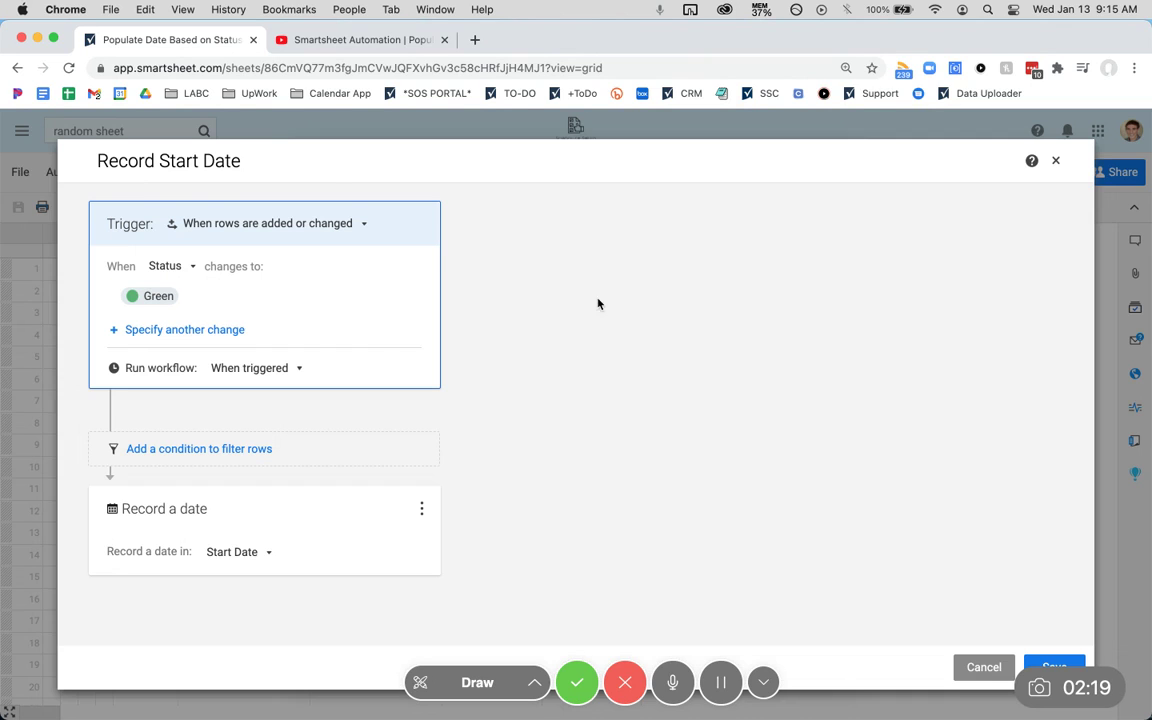
double_click(186, 168)
text(End)
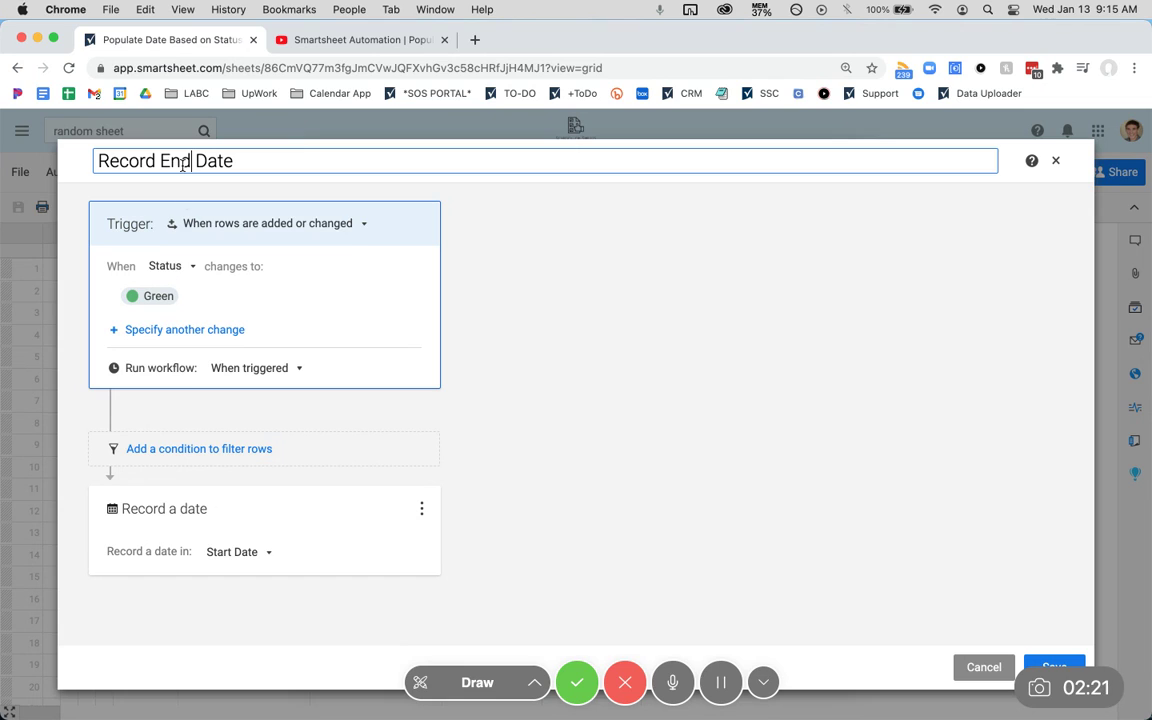
Make the copy trigger on Blue instead of Green, record into End Date, and save
click(162, 300)
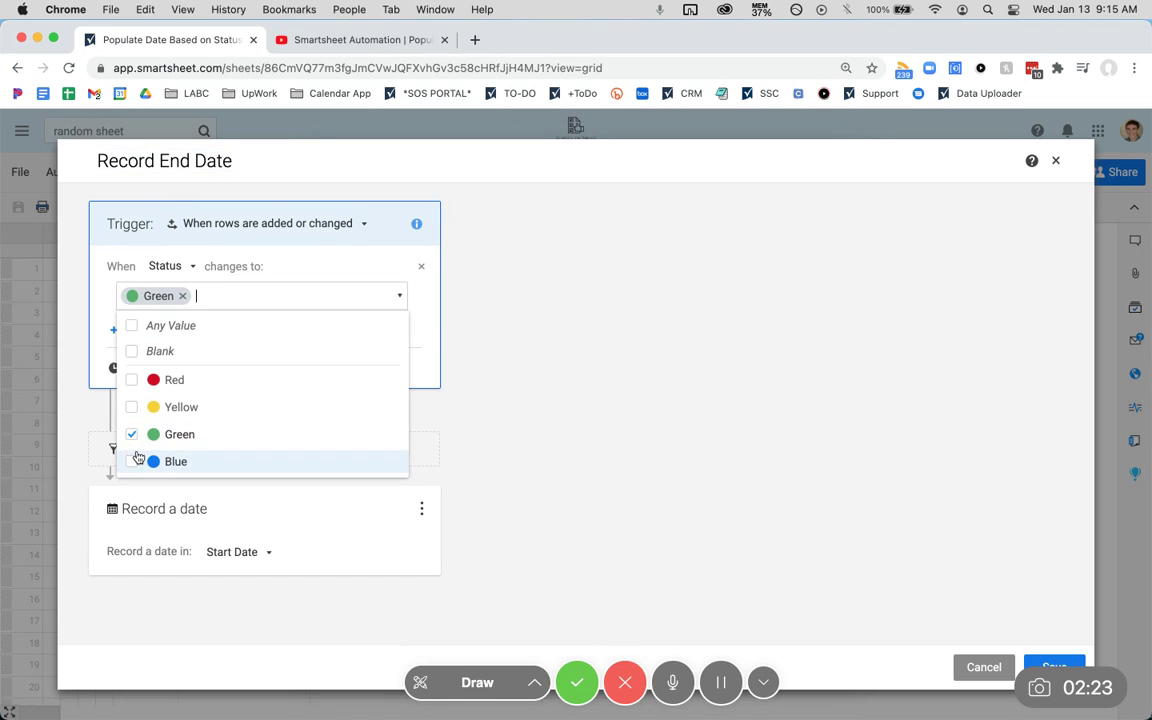
click(136, 461)
click(129, 438)
click(473, 489)
click(273, 552)
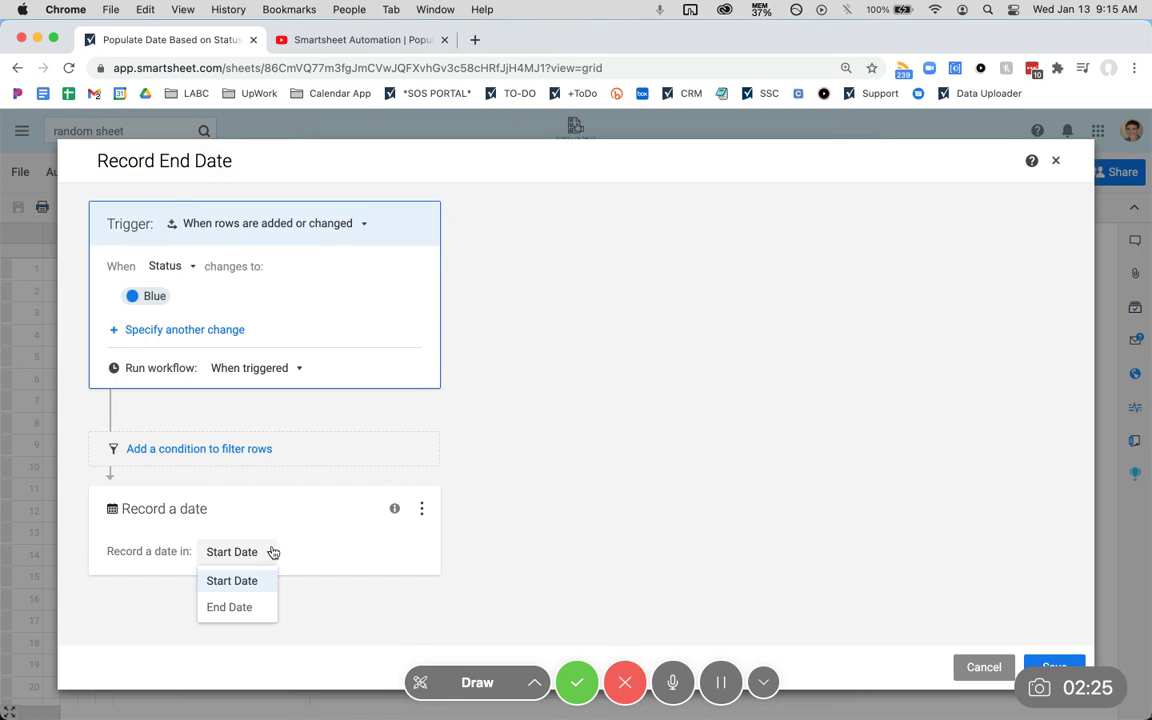
click(235, 606)
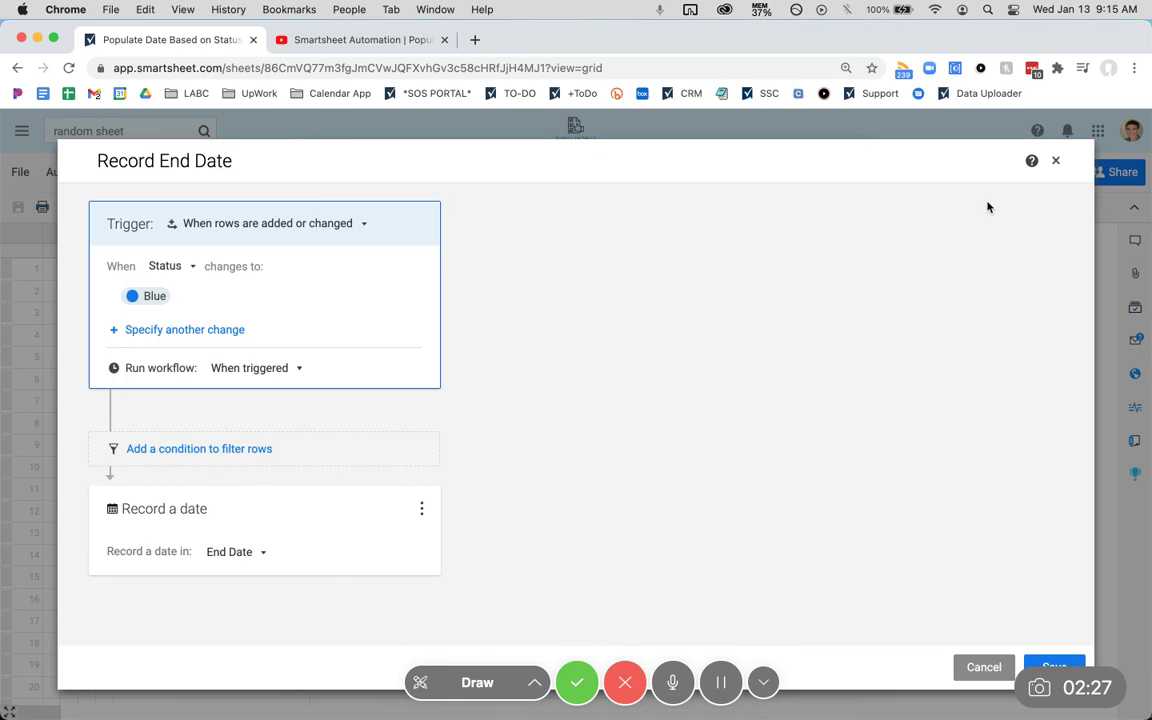
click(1055, 160)
click(707, 384)
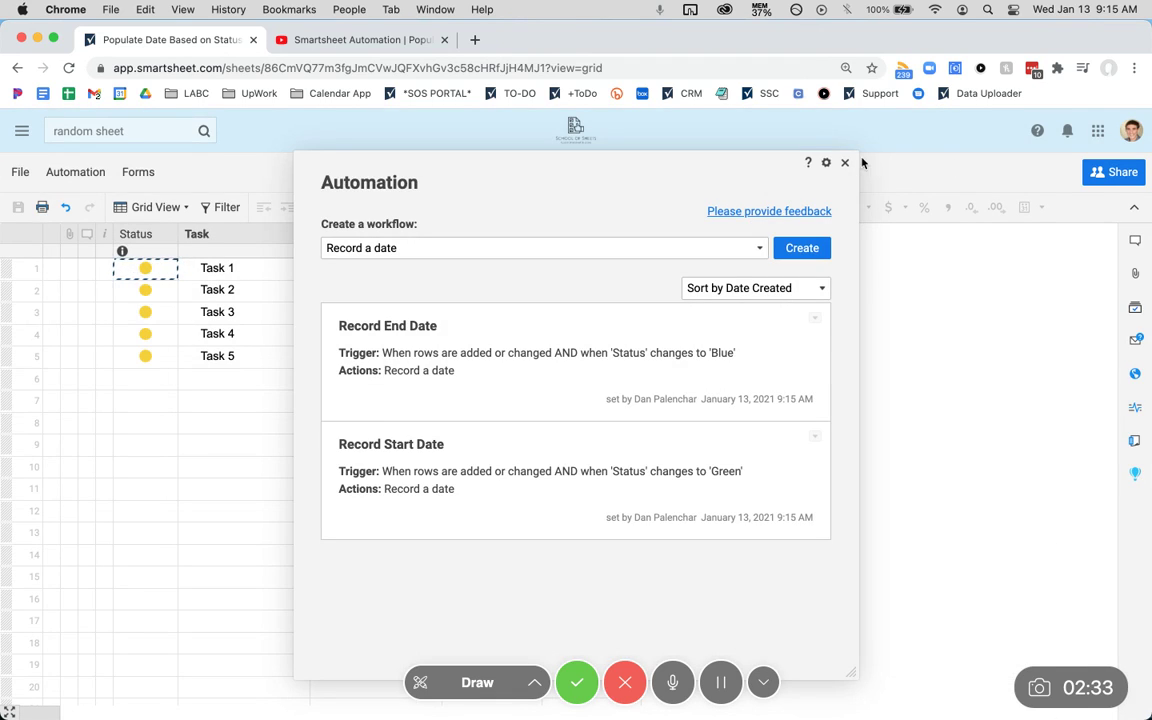
Leave the Automation window, set Task 1's Status to Green, and save the sheet
click(847, 162)
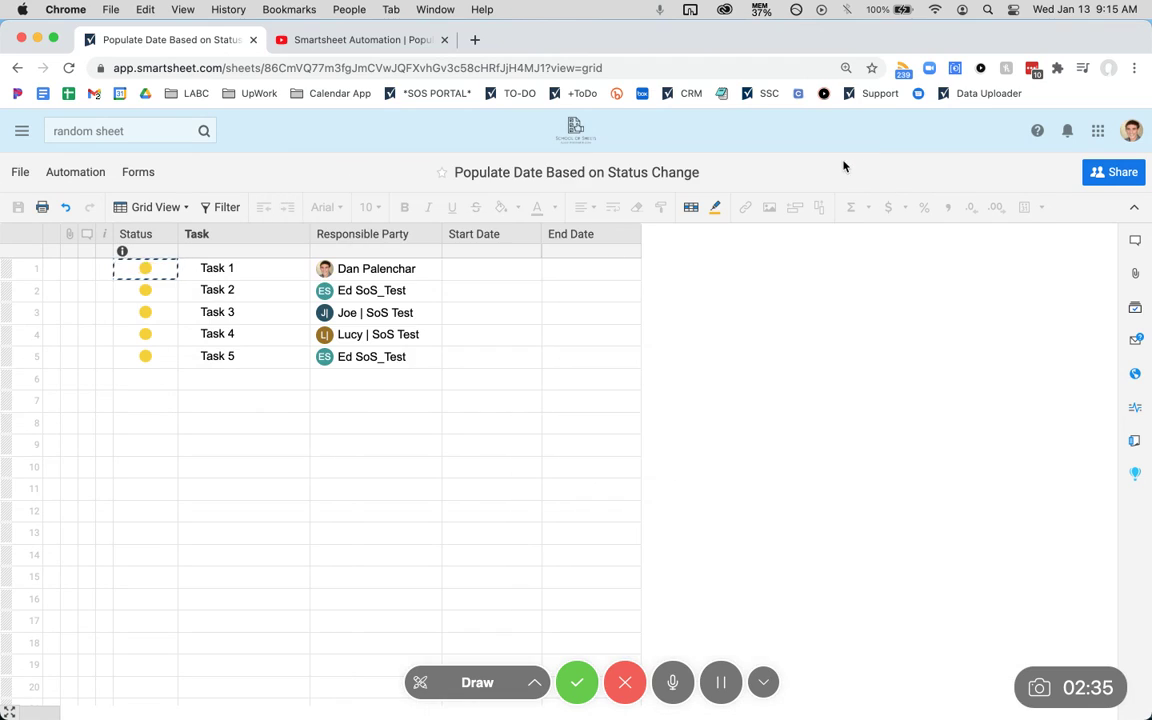
click(240, 312)
click(160, 270)
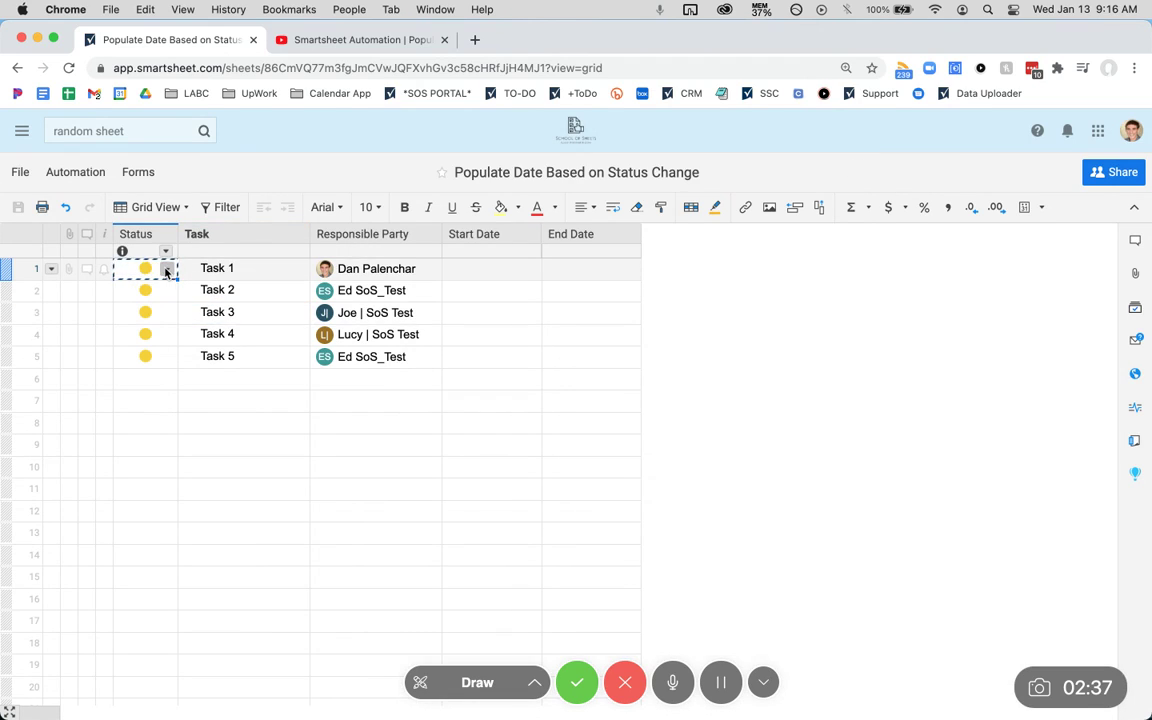
click(166, 268)
click(150, 318)
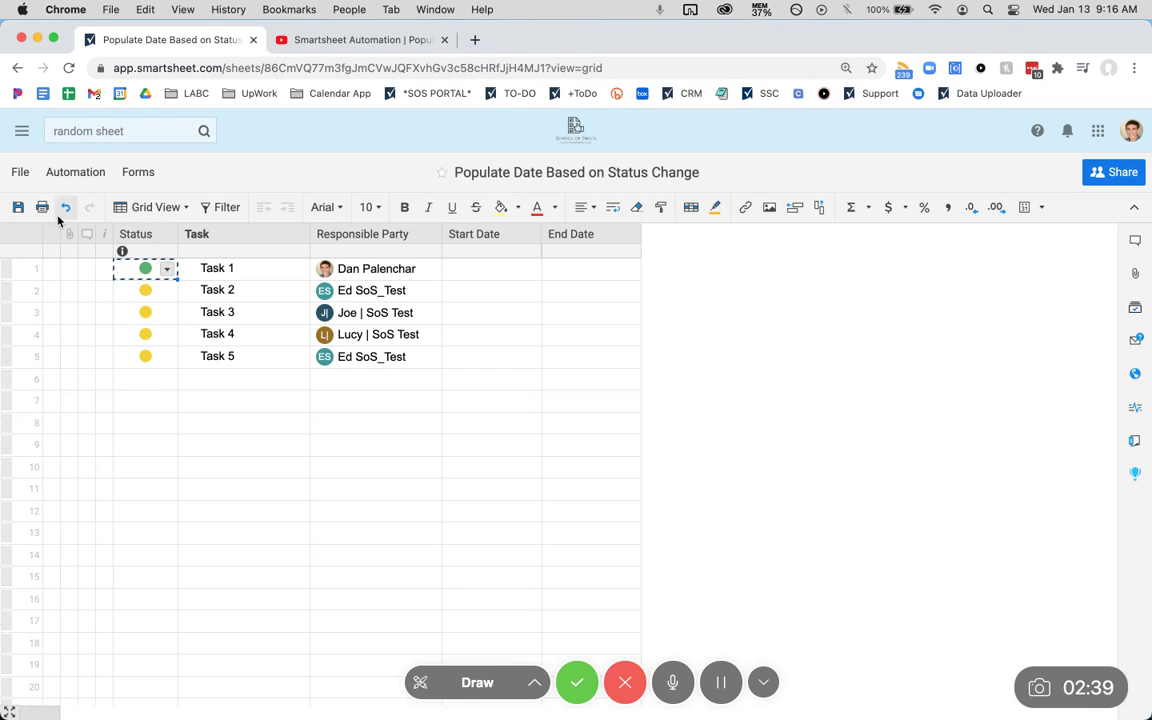
click(18, 207)
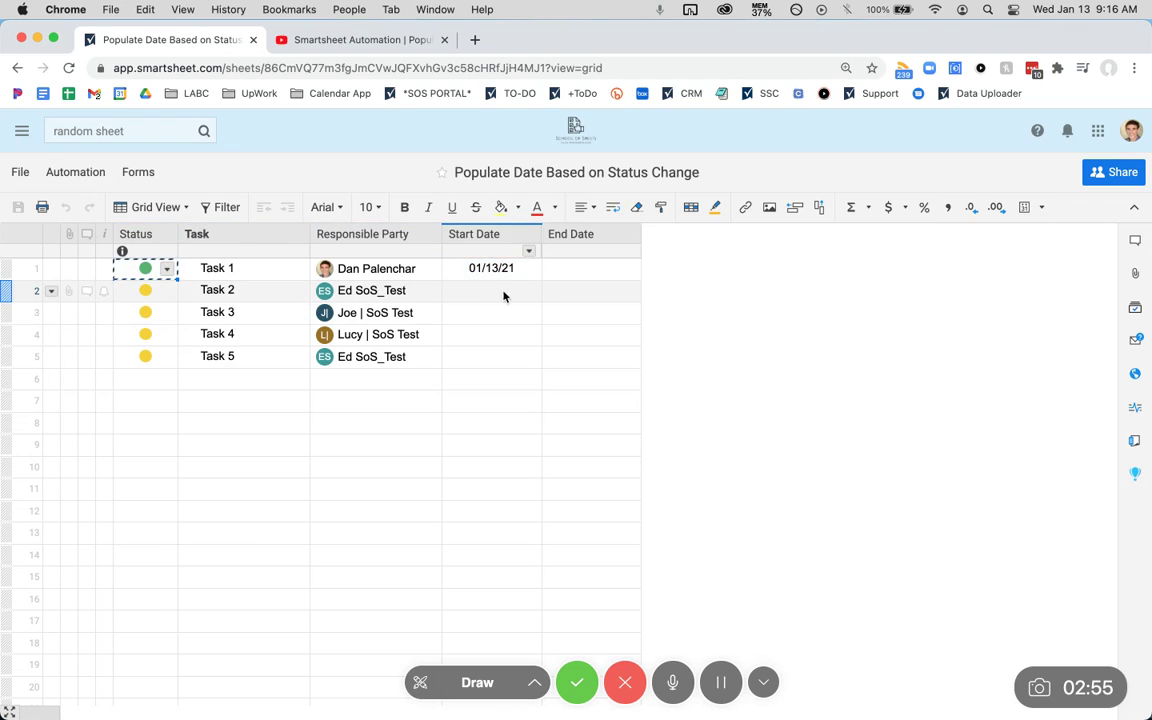
Enter 1/11 as Task 3's Start Date, set its Status to Blue, and save
click(503, 314)
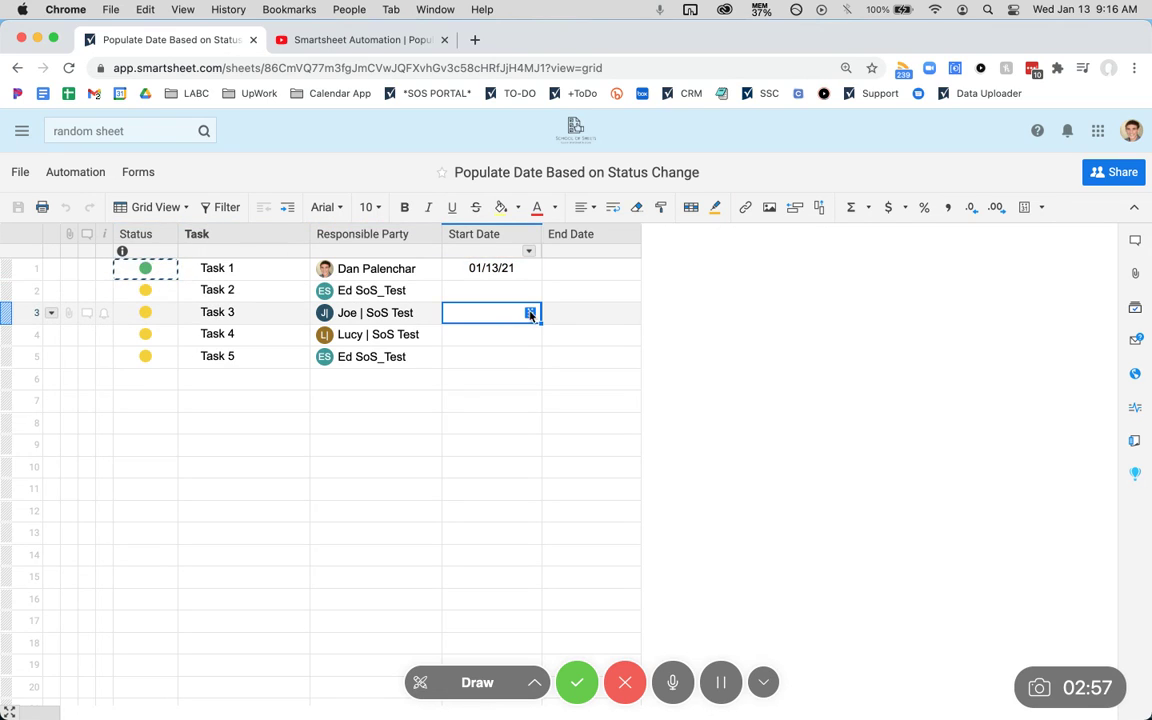
text(1/)
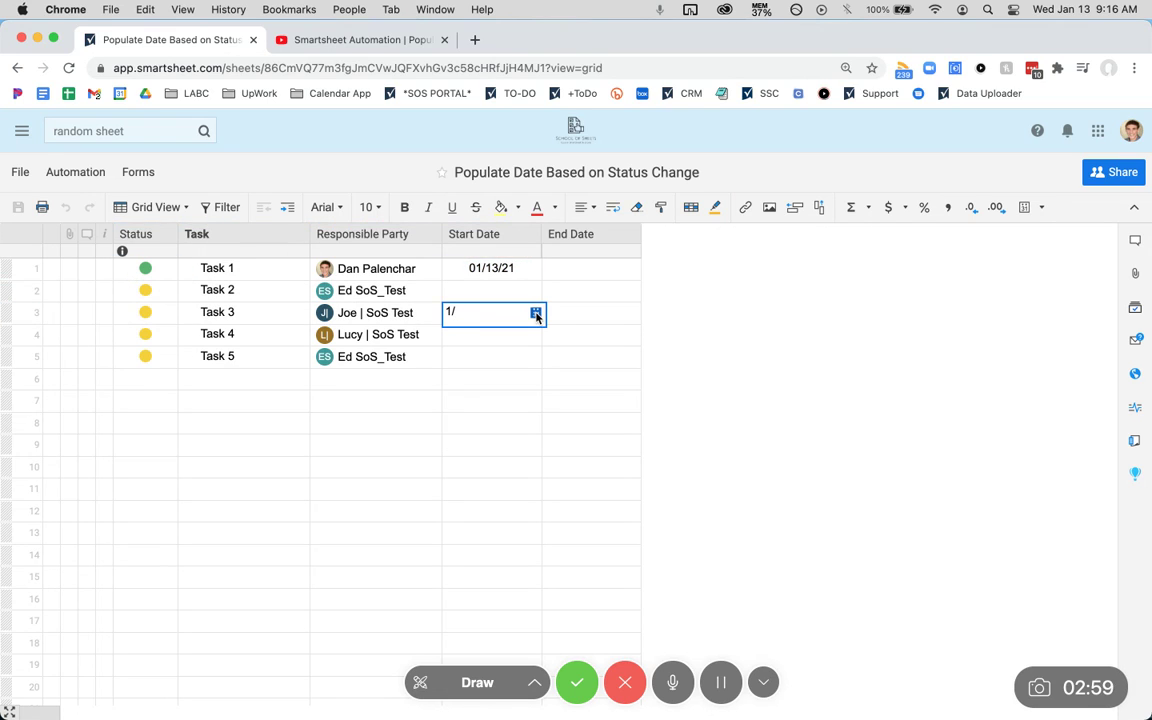
text(11)
key(Return)
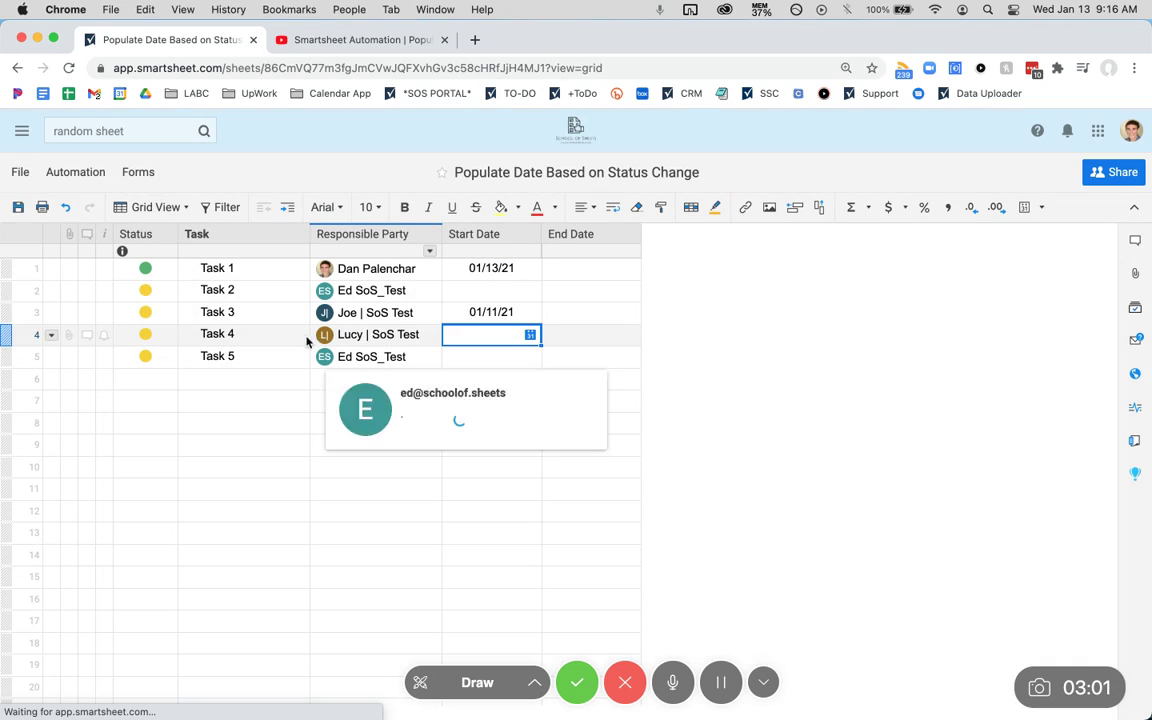
click(167, 313)
click(167, 315)
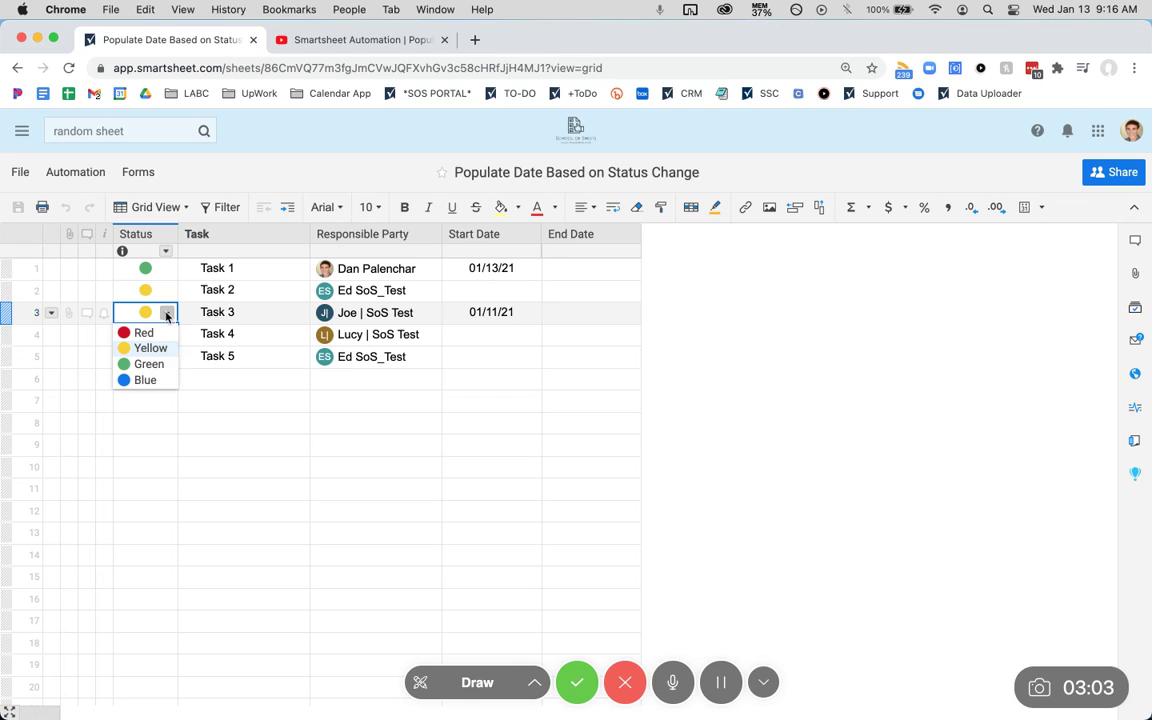
click(147, 380)
click(19, 209)
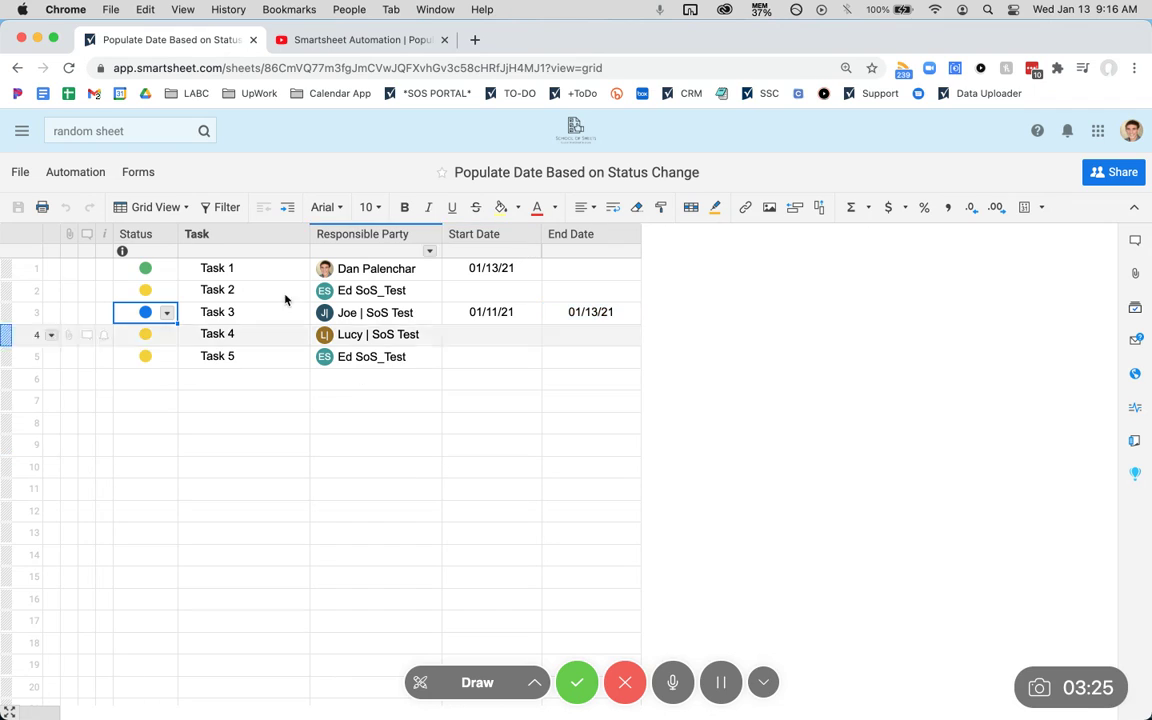
Change Task 3's Status from Blue to Green and save the sheet
click(167, 313)
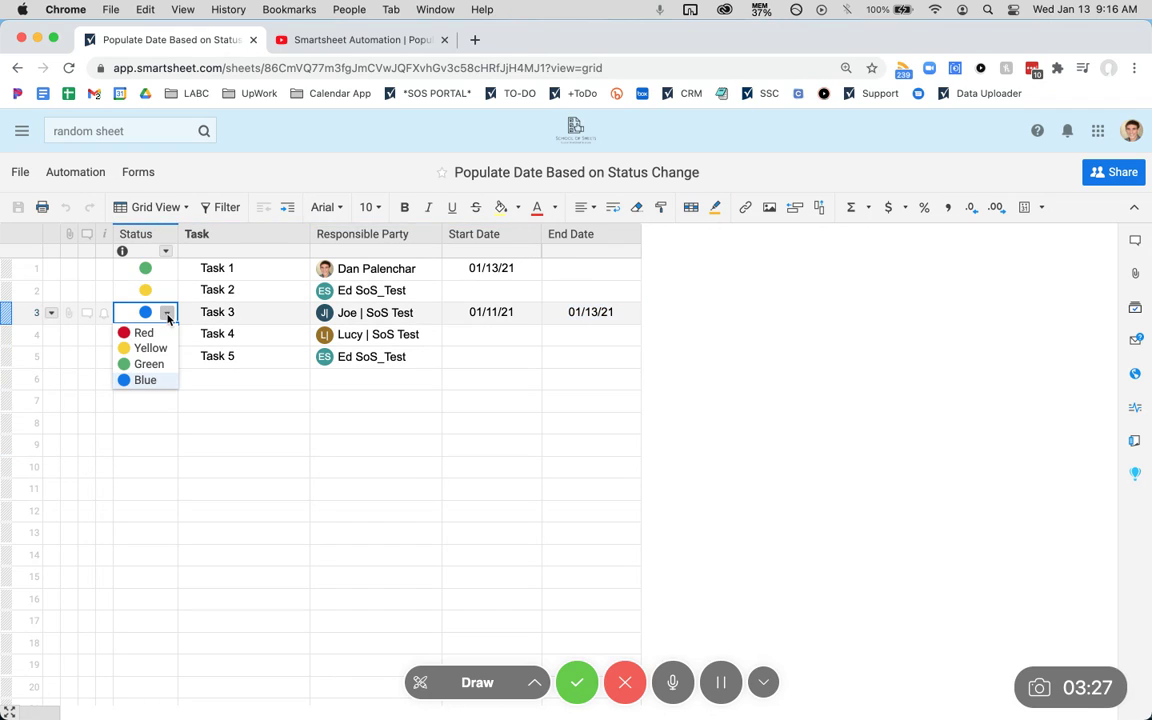
click(148, 364)
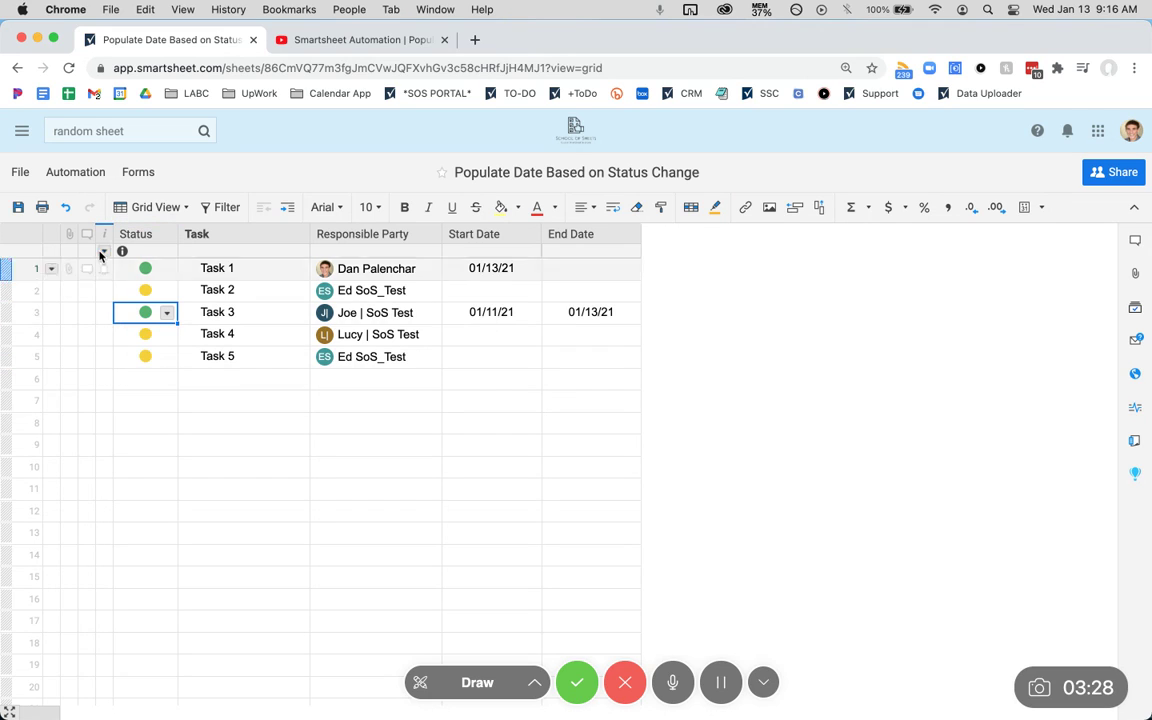
click(18, 207)
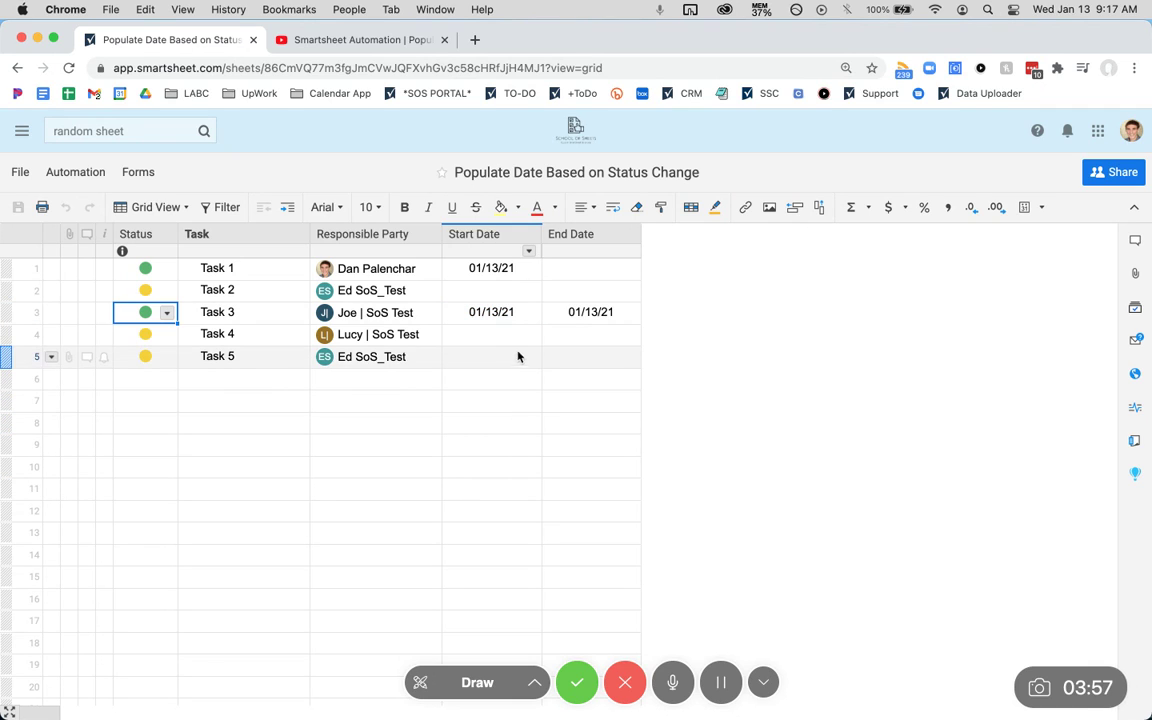
Enter Start Dates 1/1, 1/5 and 1/08 for Tasks 1, 2 and 3
click(520, 270)
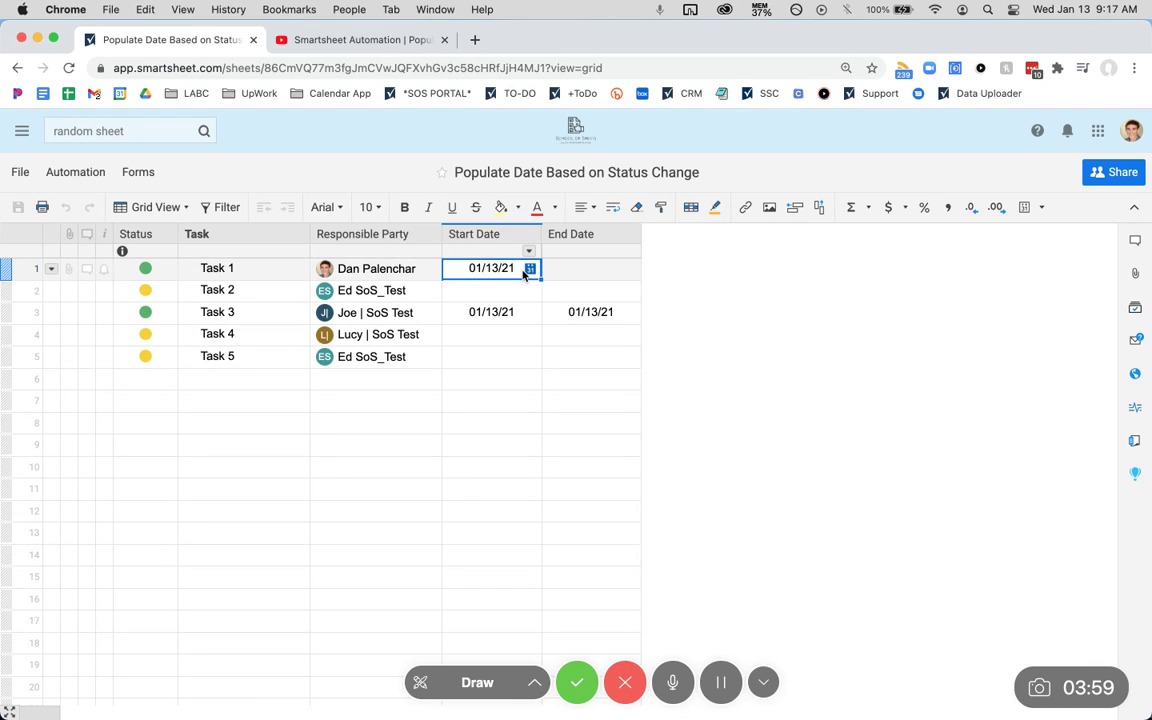
text(1/1)
key(Return)
text(1)
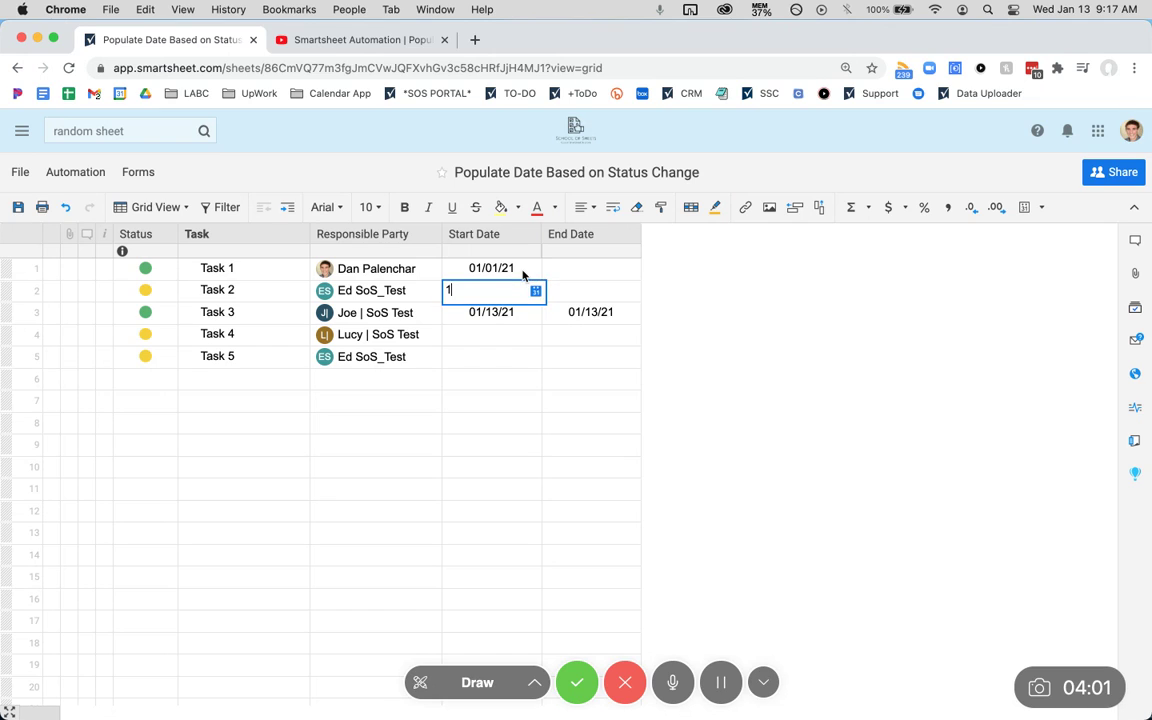
text(/5)
key(Return)
text(1/08)
key(Return)
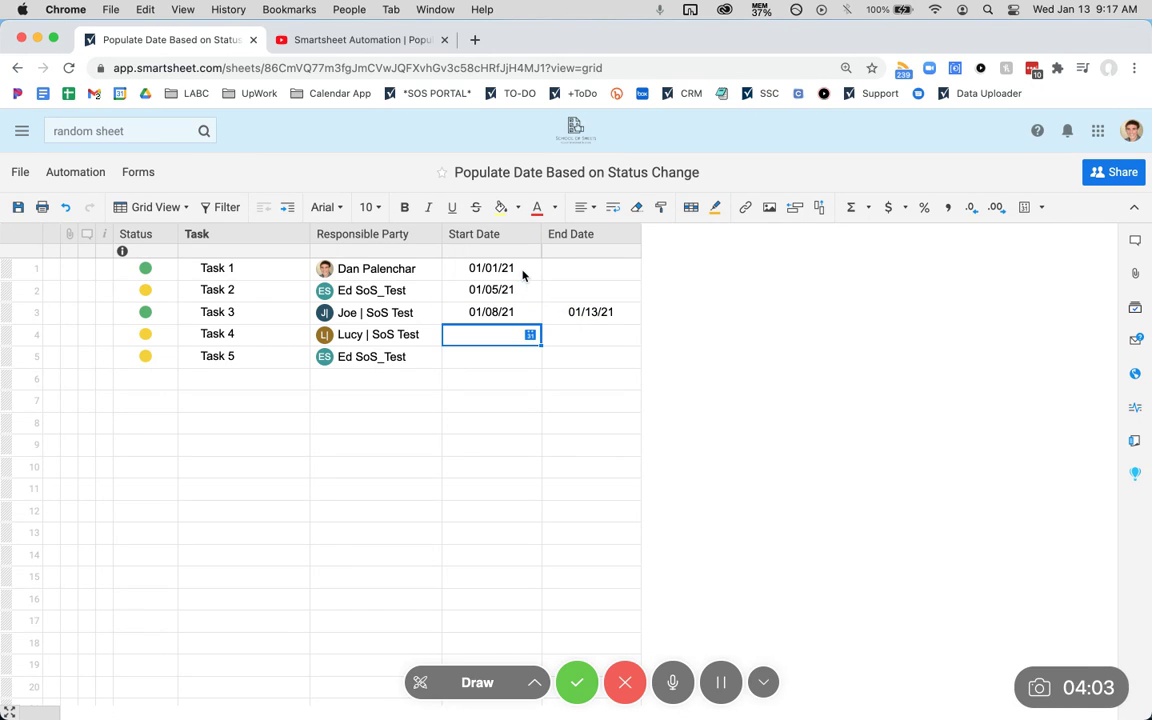
Set Task 2 to Green, clear Task 3's End Date, set Task 1 to Blue, and save
click(165, 287)
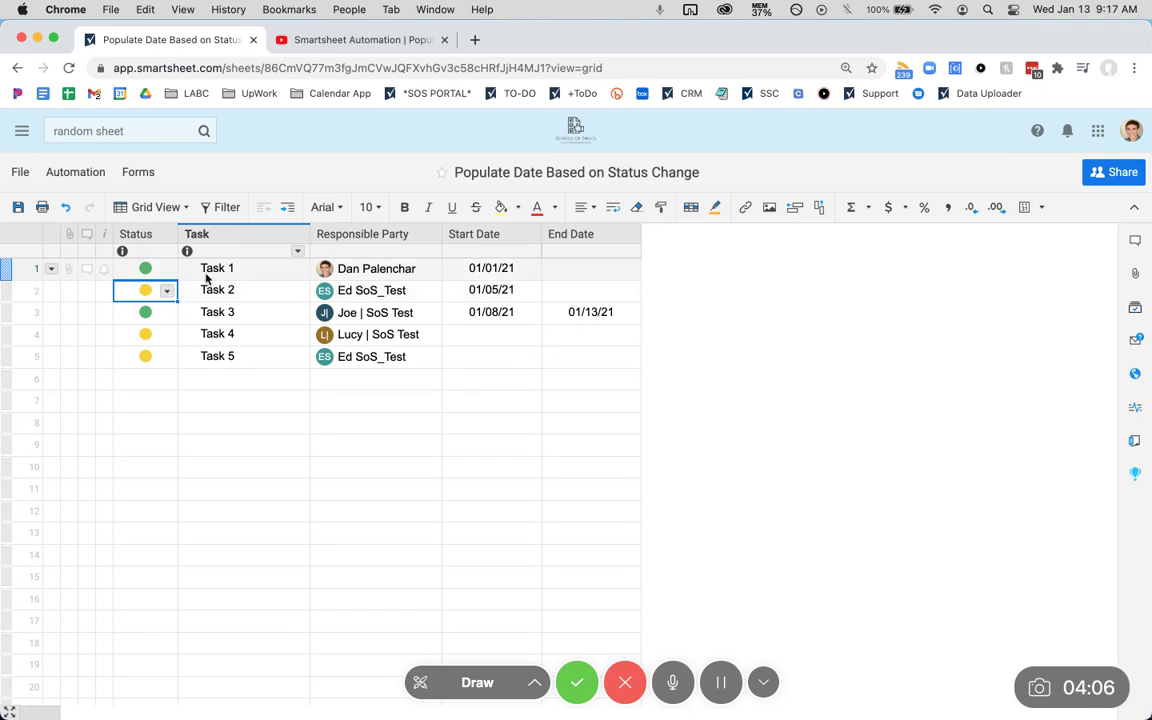
text(Green)
key(Return)
key(ctrl+s)
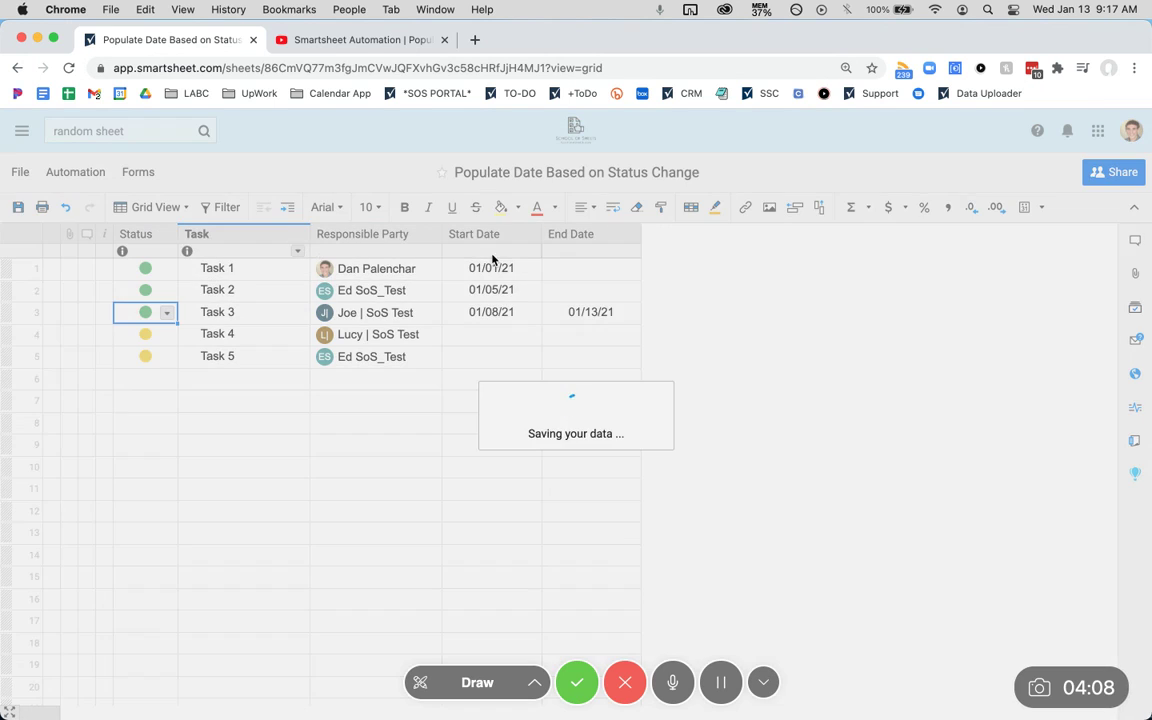
click(598, 312)
key(Delete)
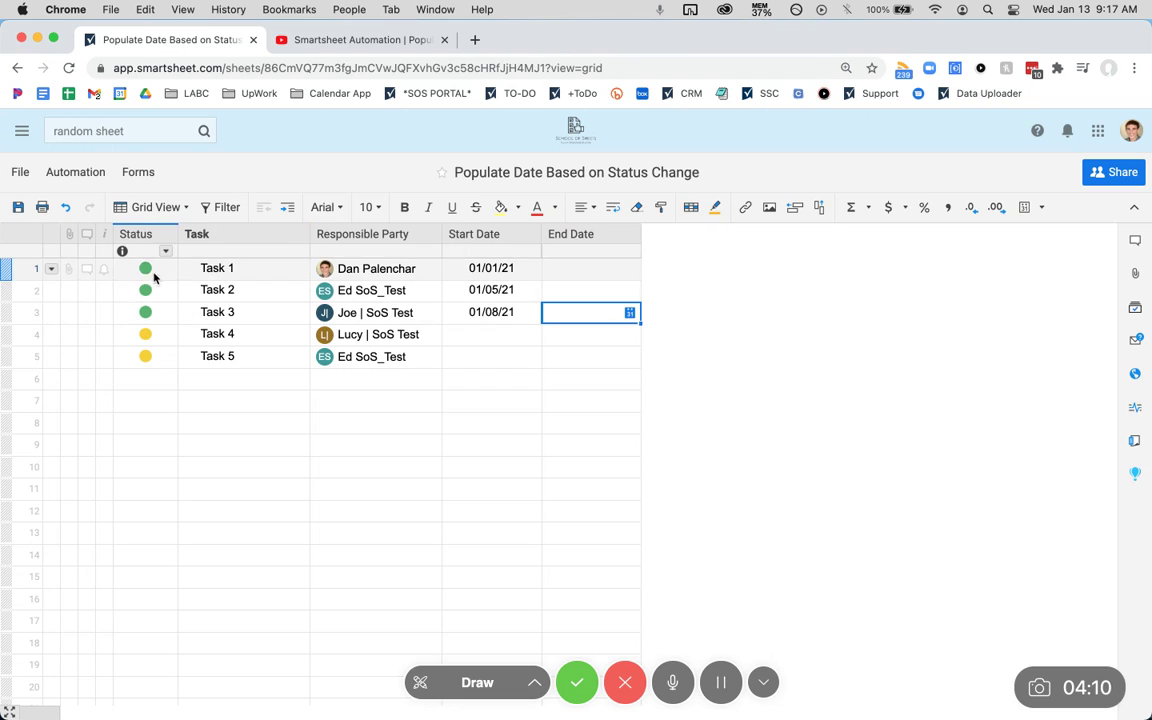
click(150, 269)
text(b)
key(Return)
key(ctrl+s)
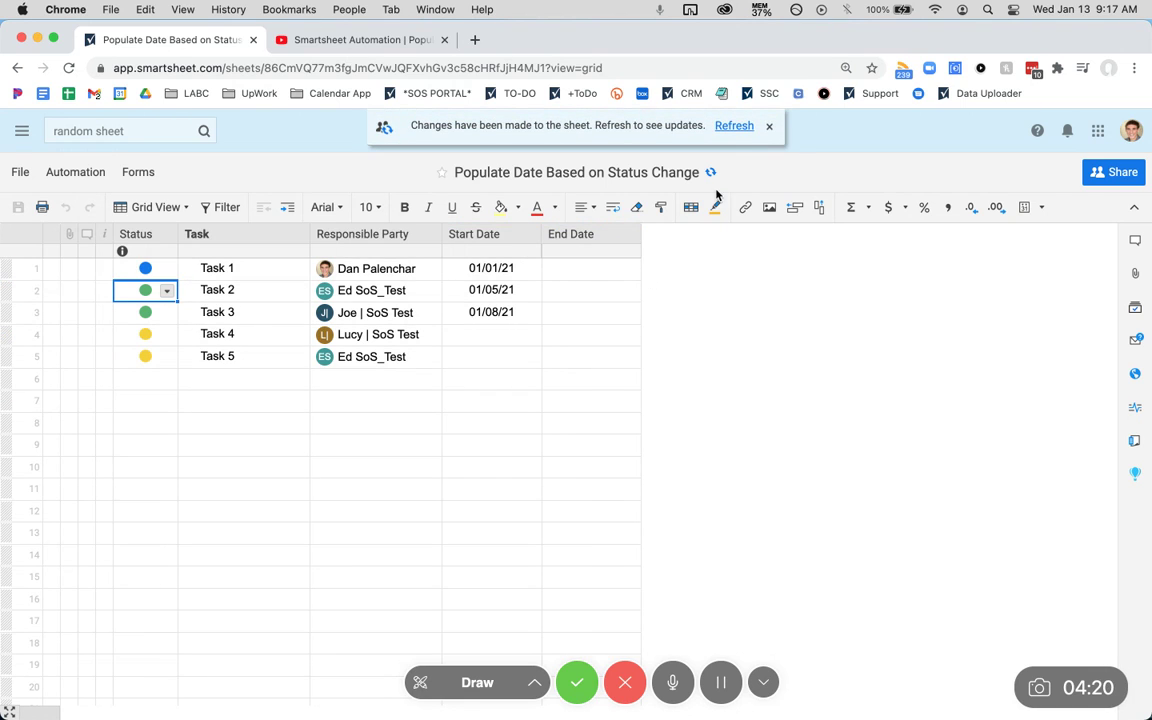
Refresh the sheet, restore Task 2's Start Date to 1/5, and set Task 1's End Date to 1/4
click(730, 128)
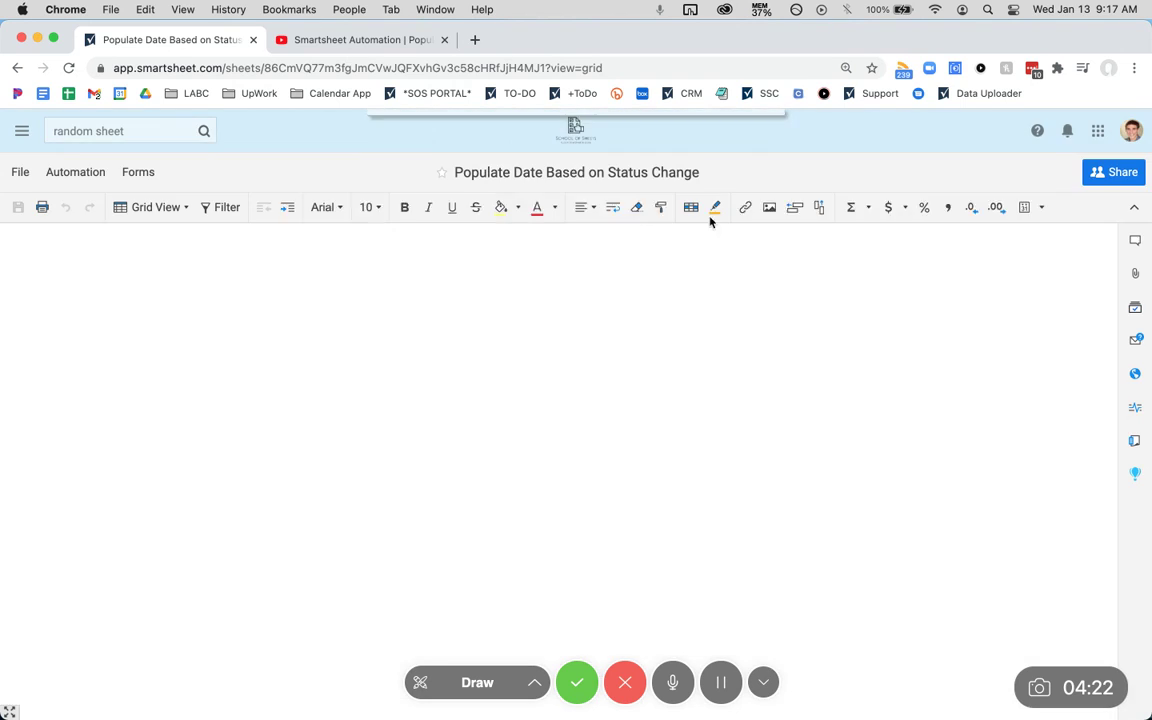
click(524, 290)
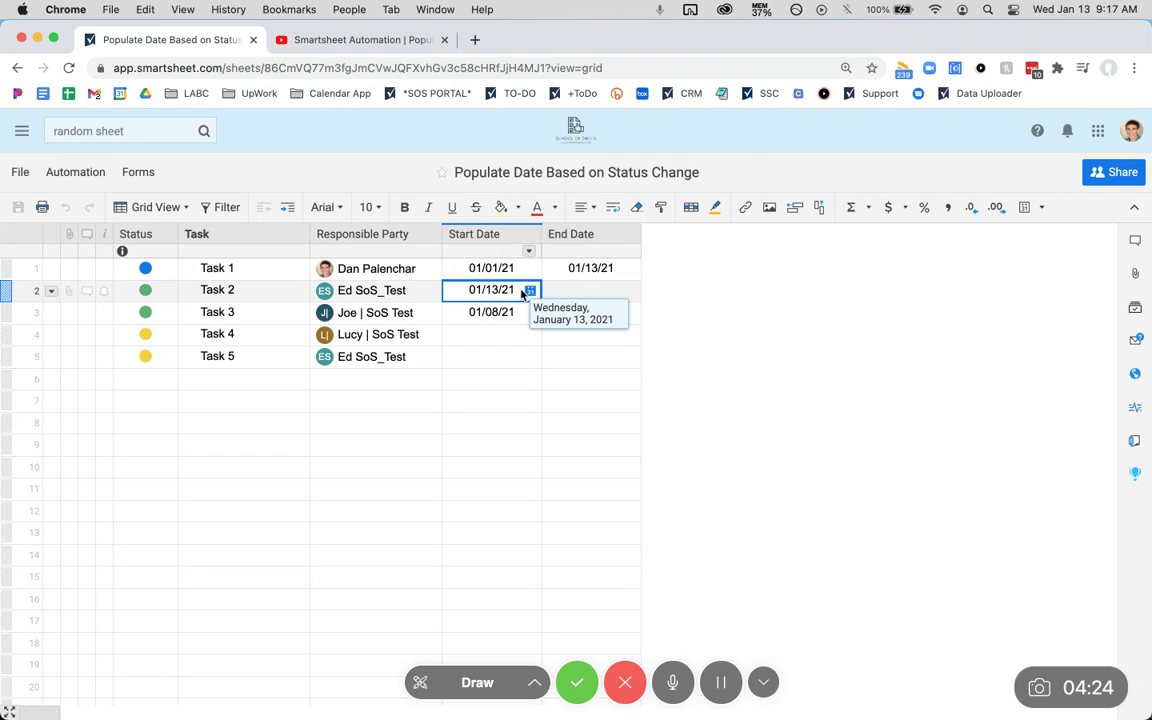
text(1/5)
key(Return)
click(627, 270)
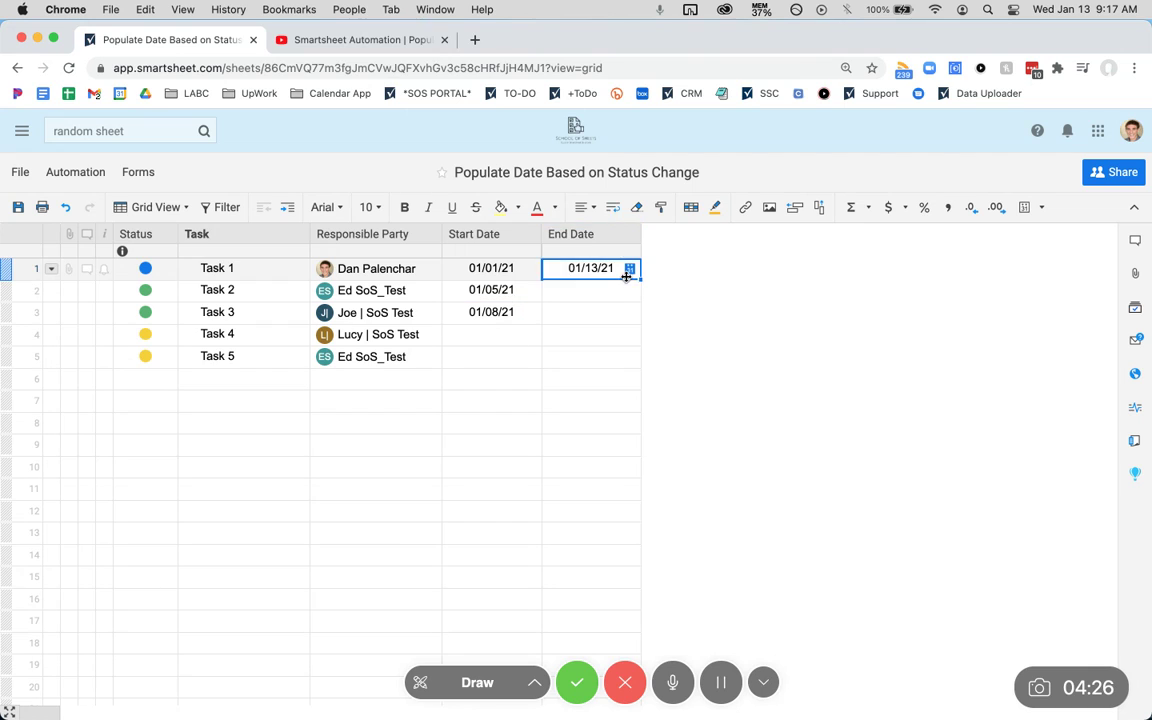
text(1/5)
key(BackSpace)
text(4)
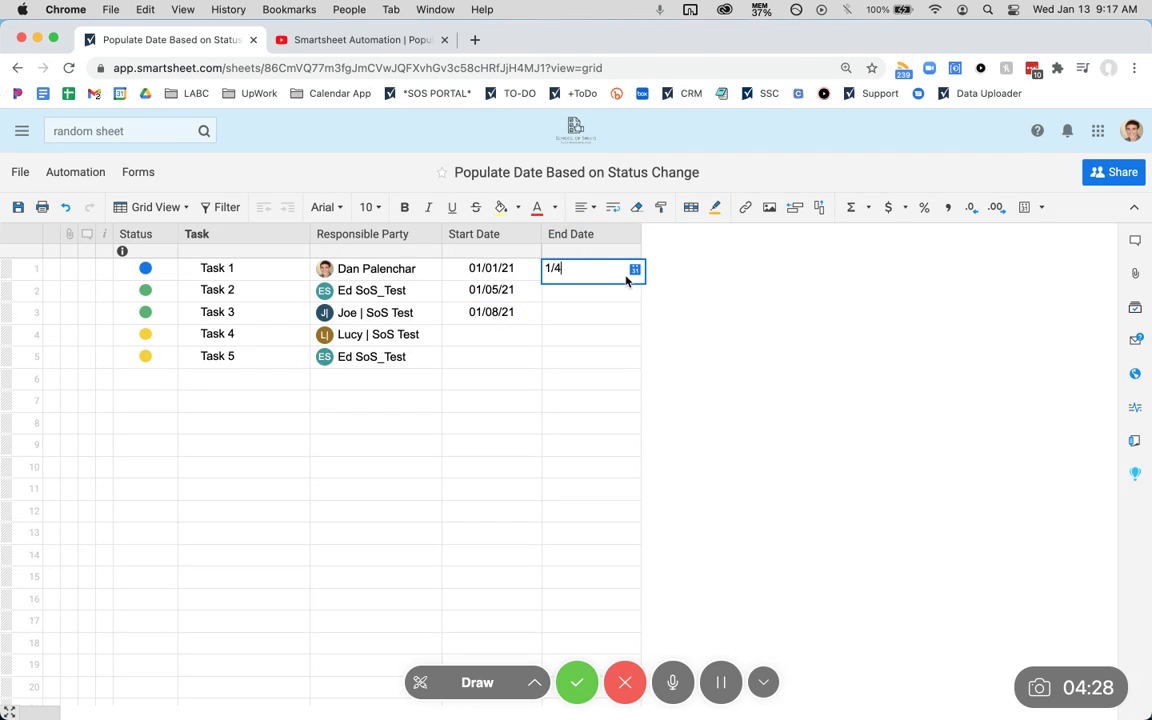
key(Return)
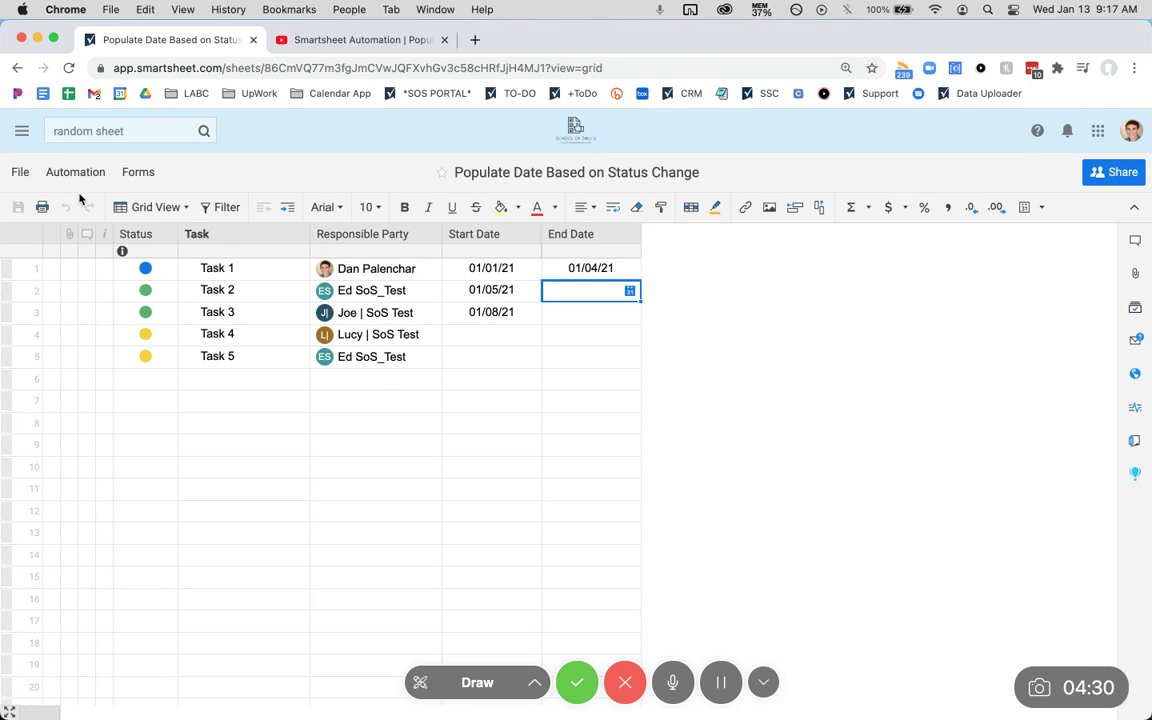
Open the Record End Date workflow for editing from the Automation workflow list
click(80, 176)
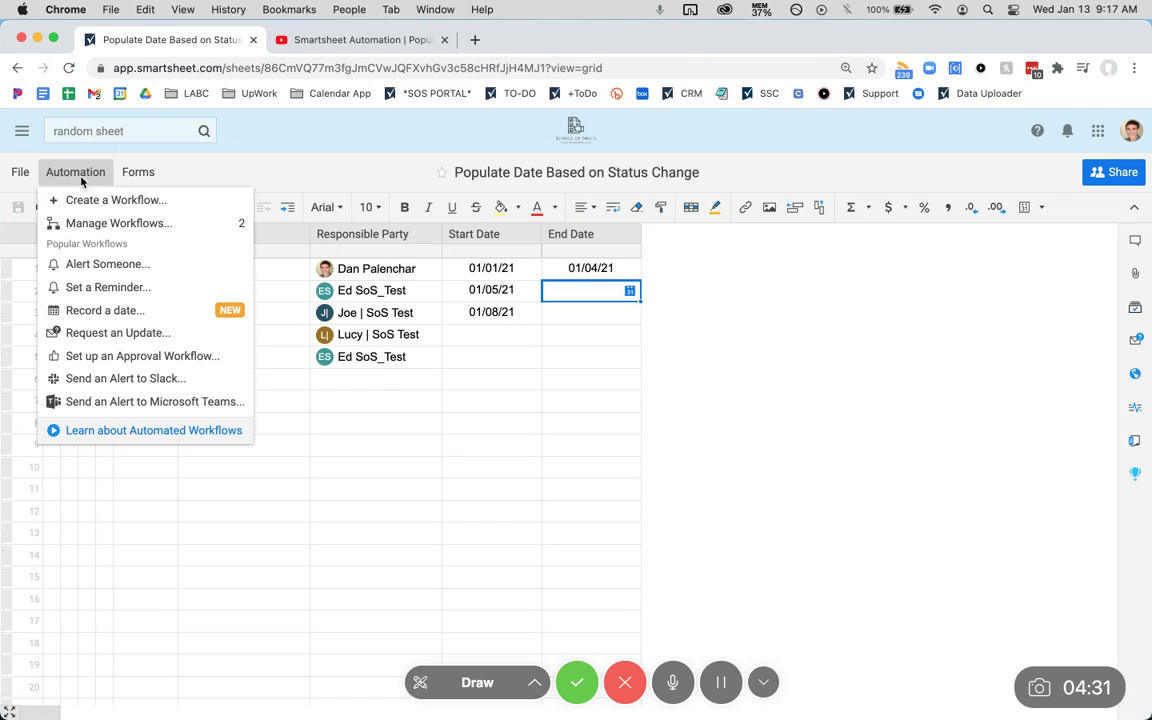
click(139, 226)
click(815, 320)
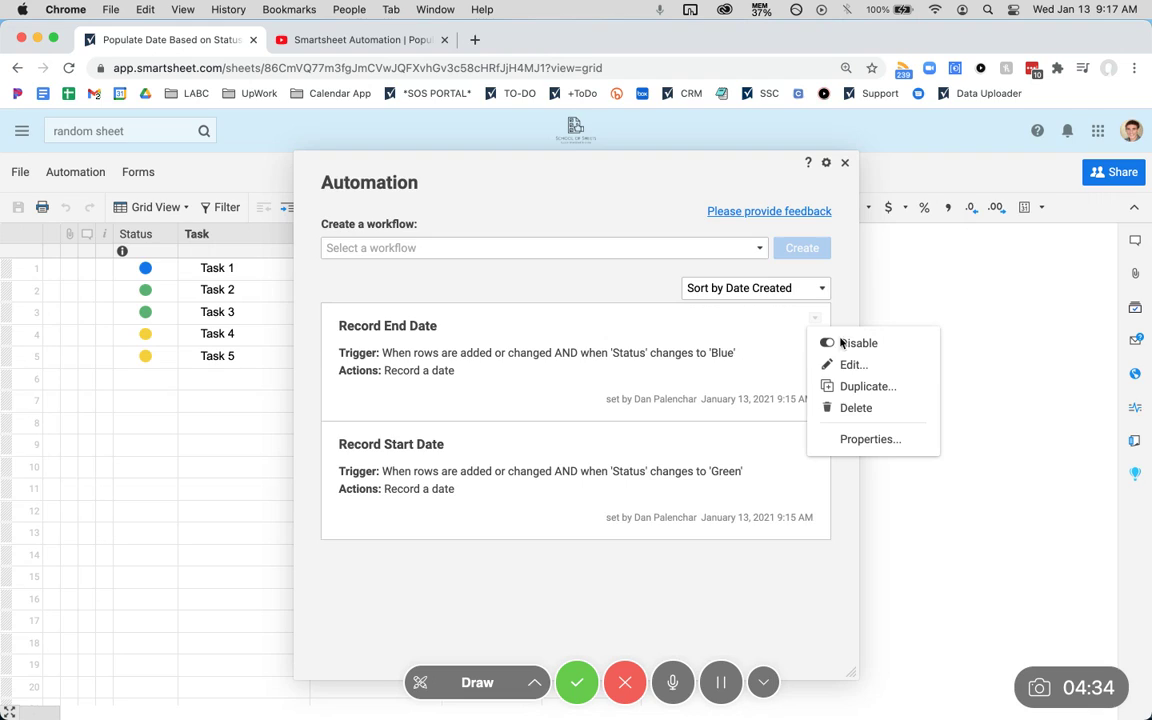
click(838, 362)
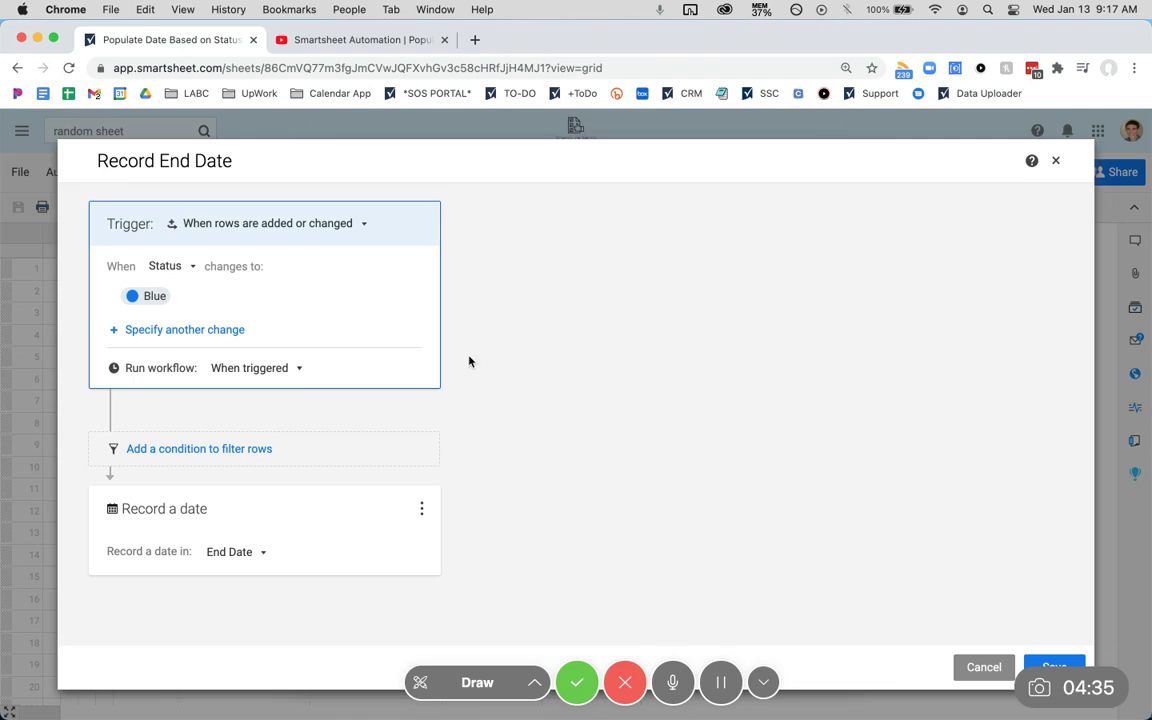
Add a row-filter condition based on the End Date field
click(218, 448)
click(223, 551)
scroll(230, 520, down, 3)
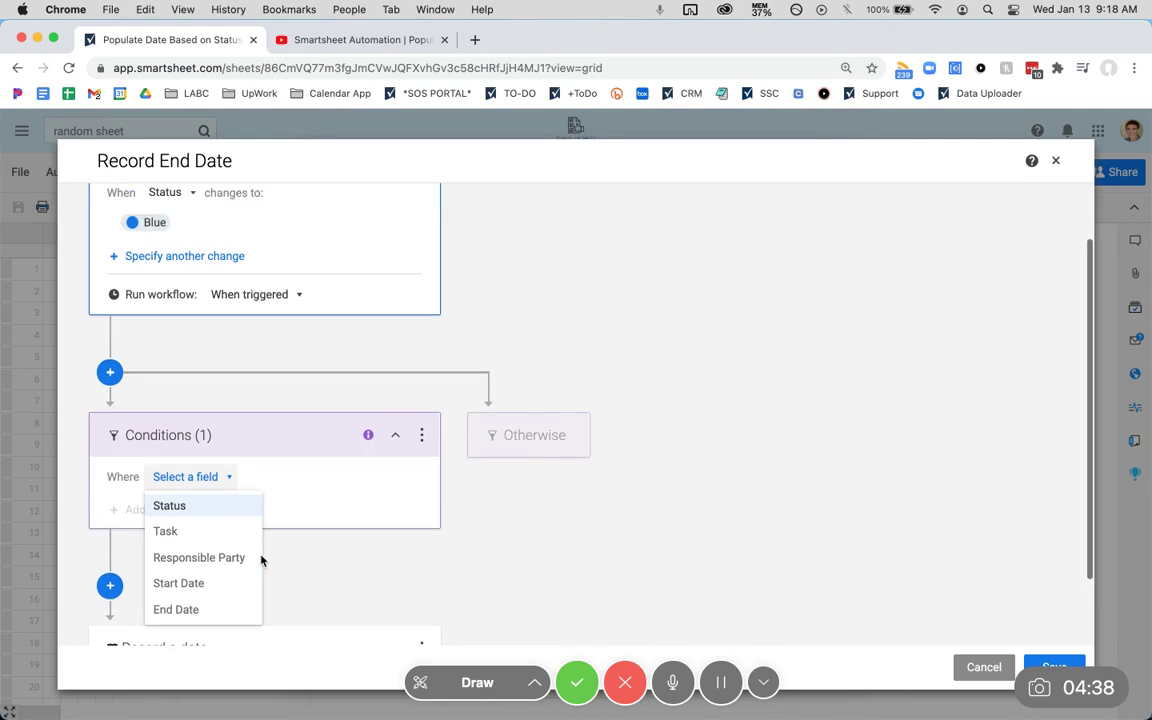
click(231, 553)
scroll(366, 525, up, 3)
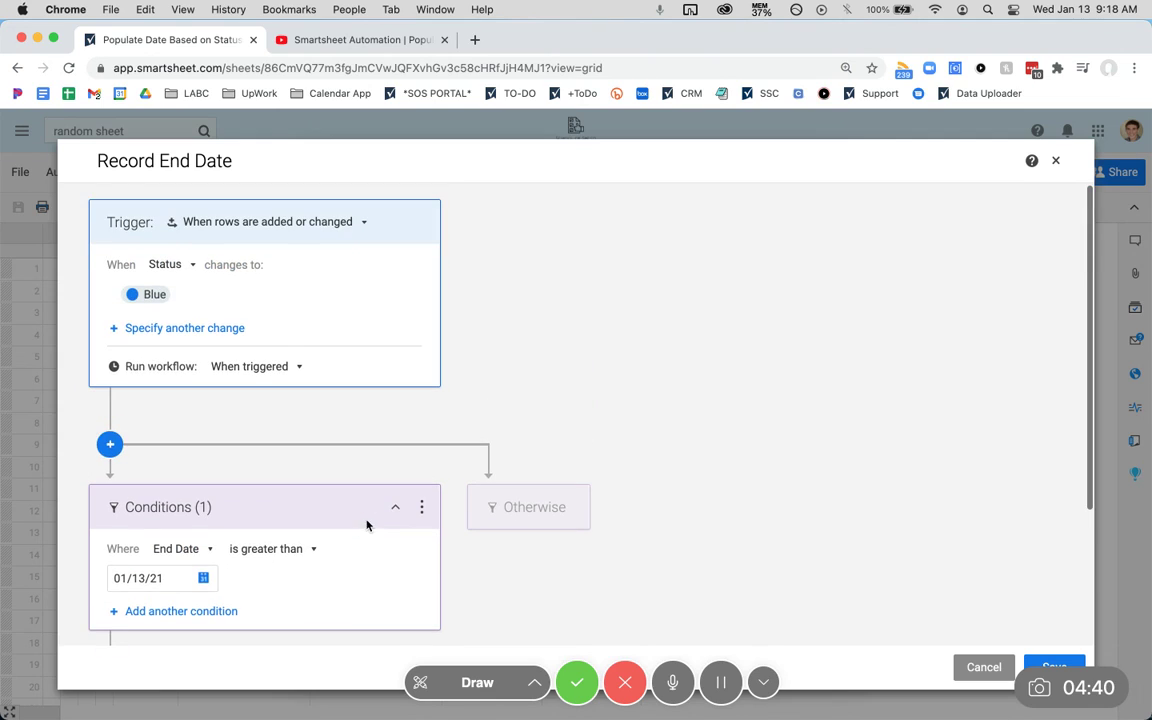
scroll(268, 400, down, 1)
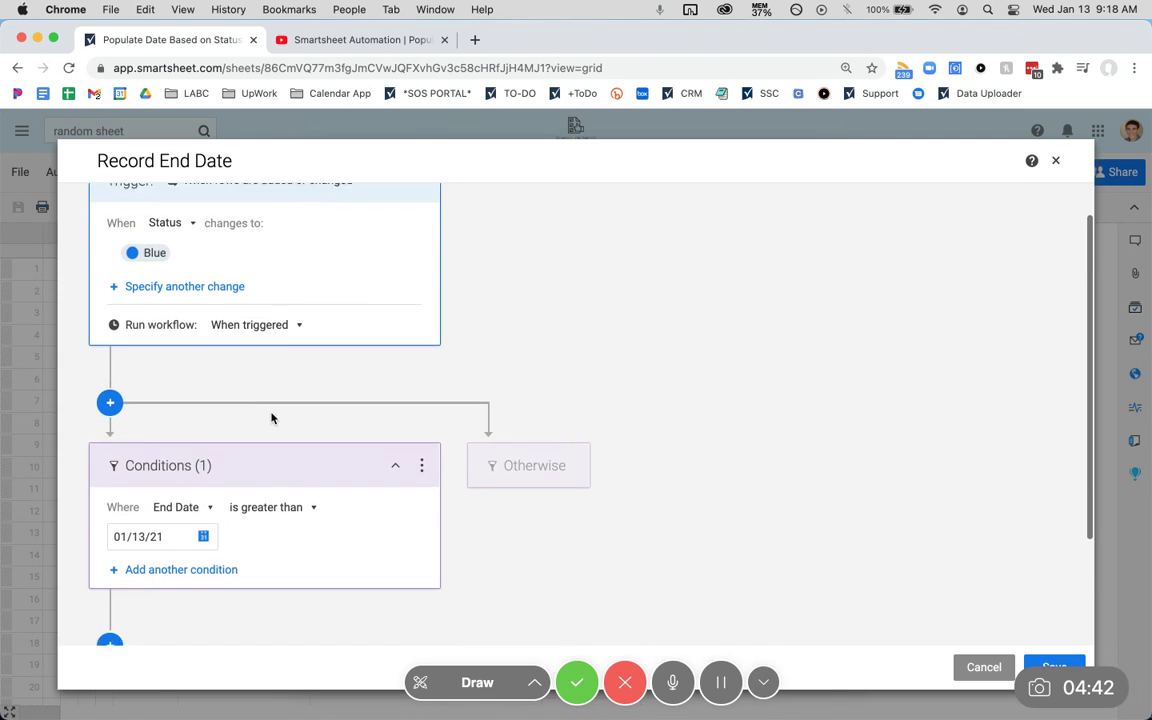
click(237, 256)
scroll(292, 258, down, 3)
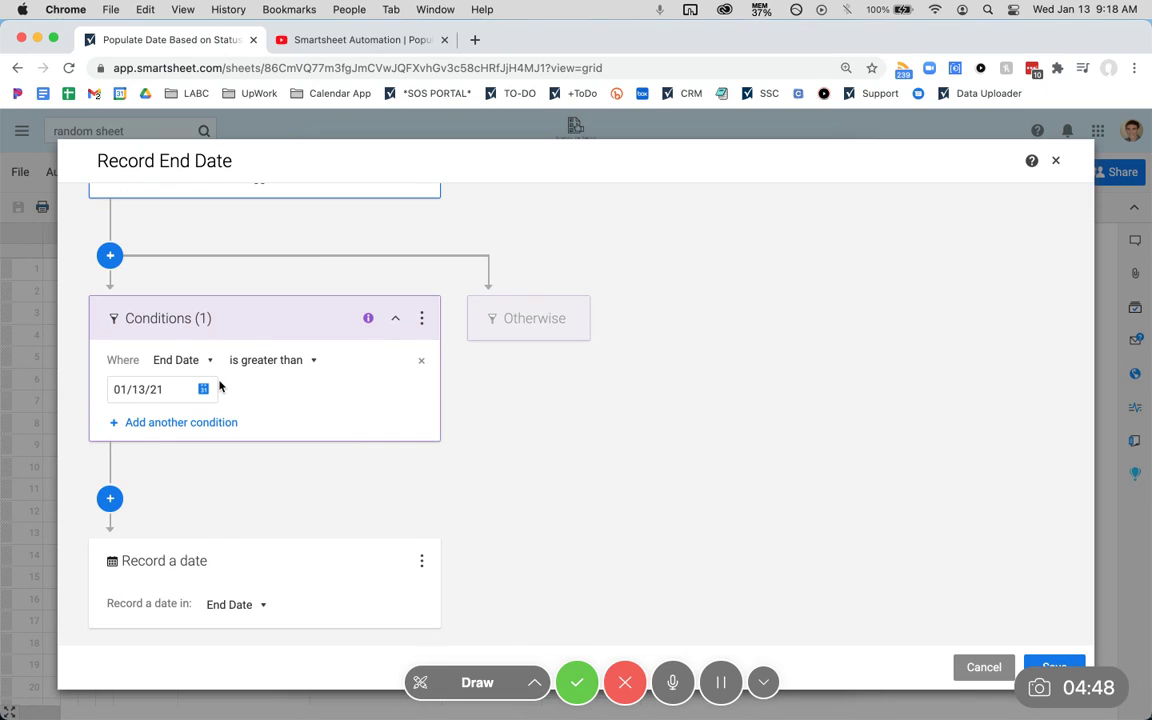
Set the condition operator to 'is not a date' and save the workflow
click(301, 363)
scroll(283, 460, down, 5)
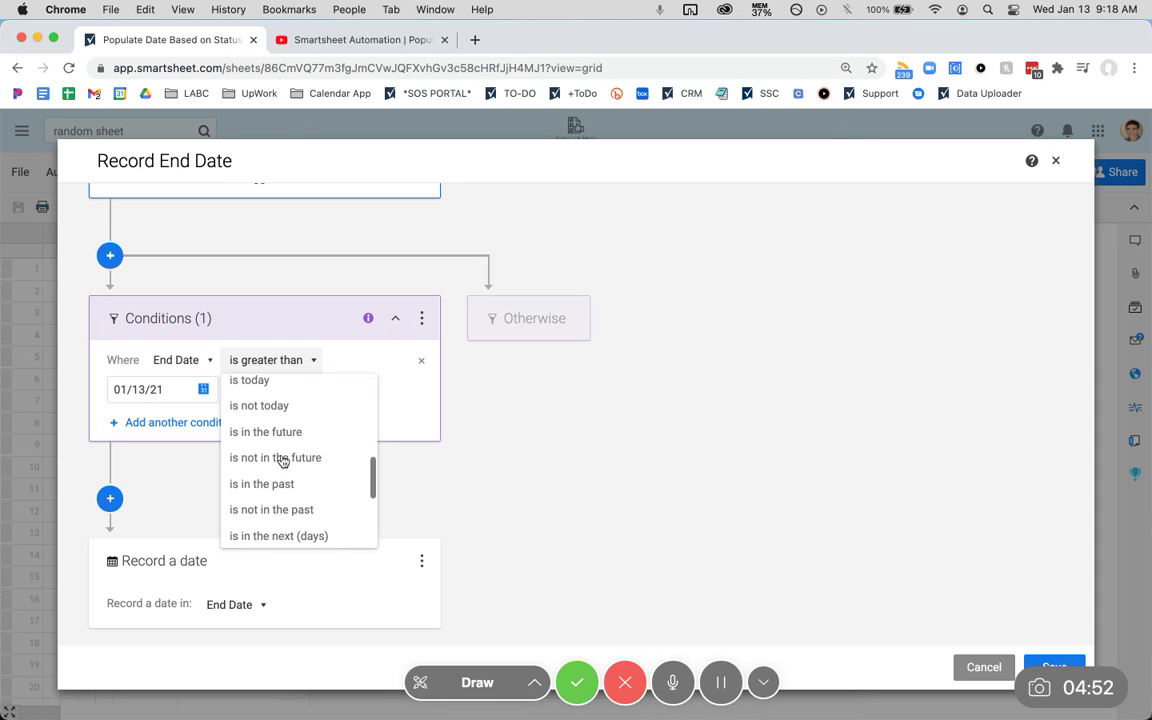
scroll(283, 460, down, 4)
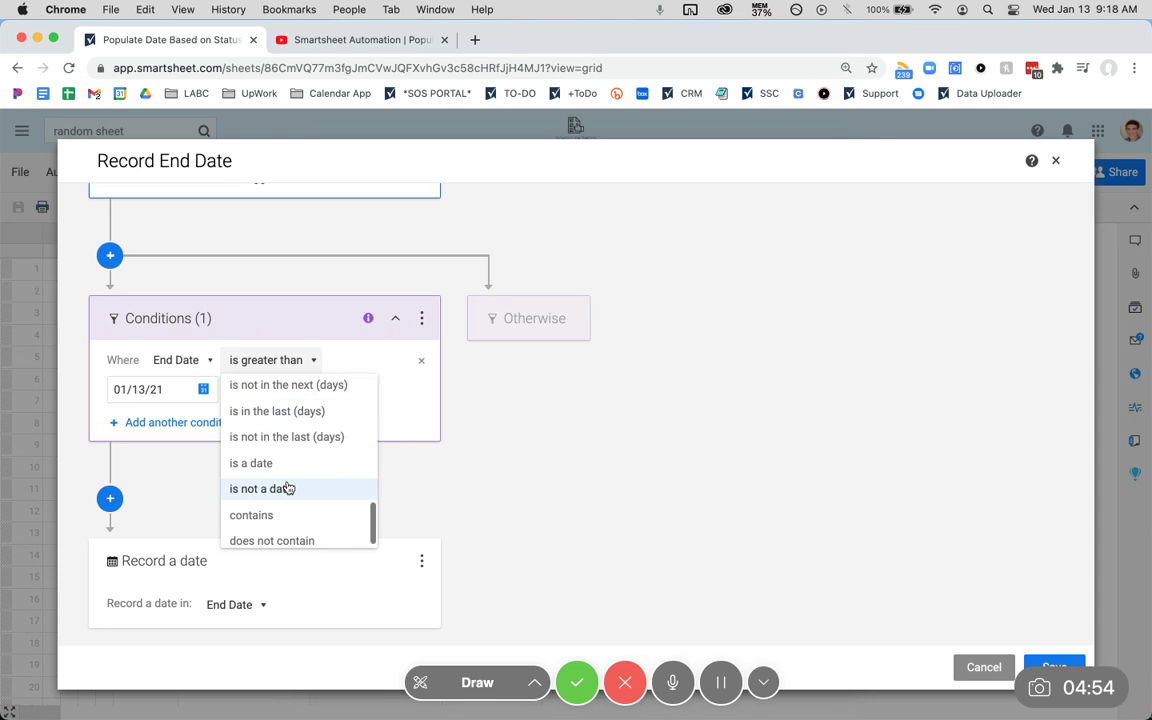
scroll(306, 480, up, 3)
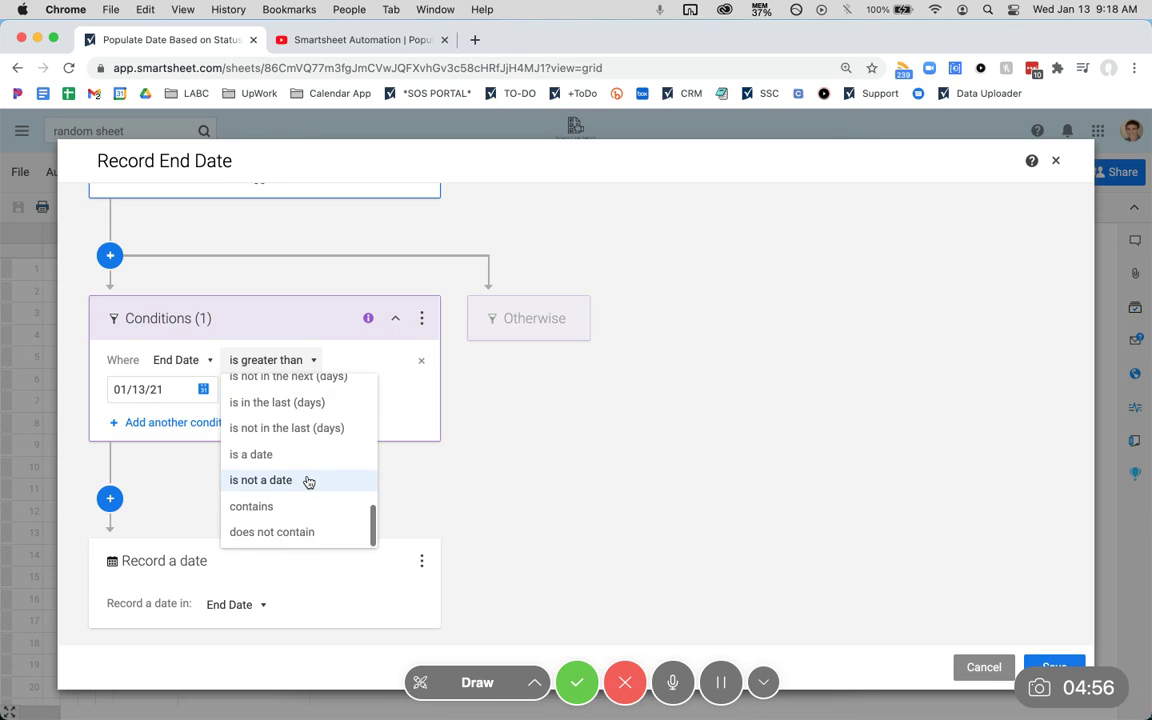
scroll(306, 481, up, 2)
scroll(329, 481, down, 4)
click(324, 481)
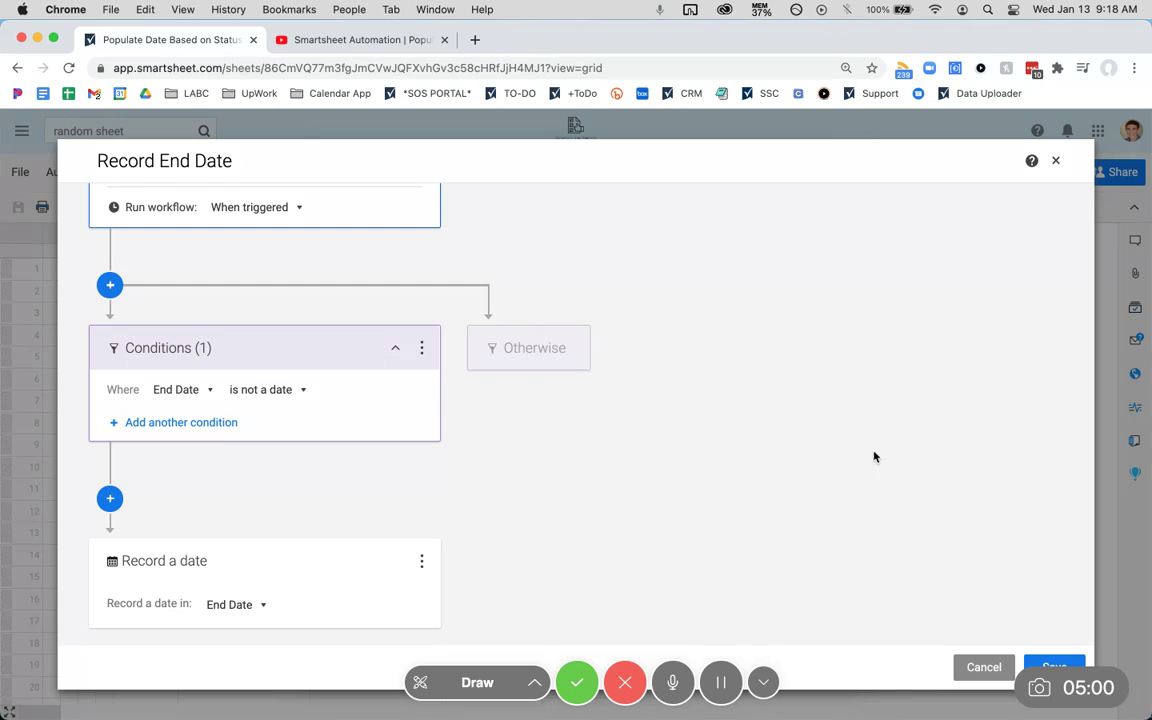
click(1057, 162)
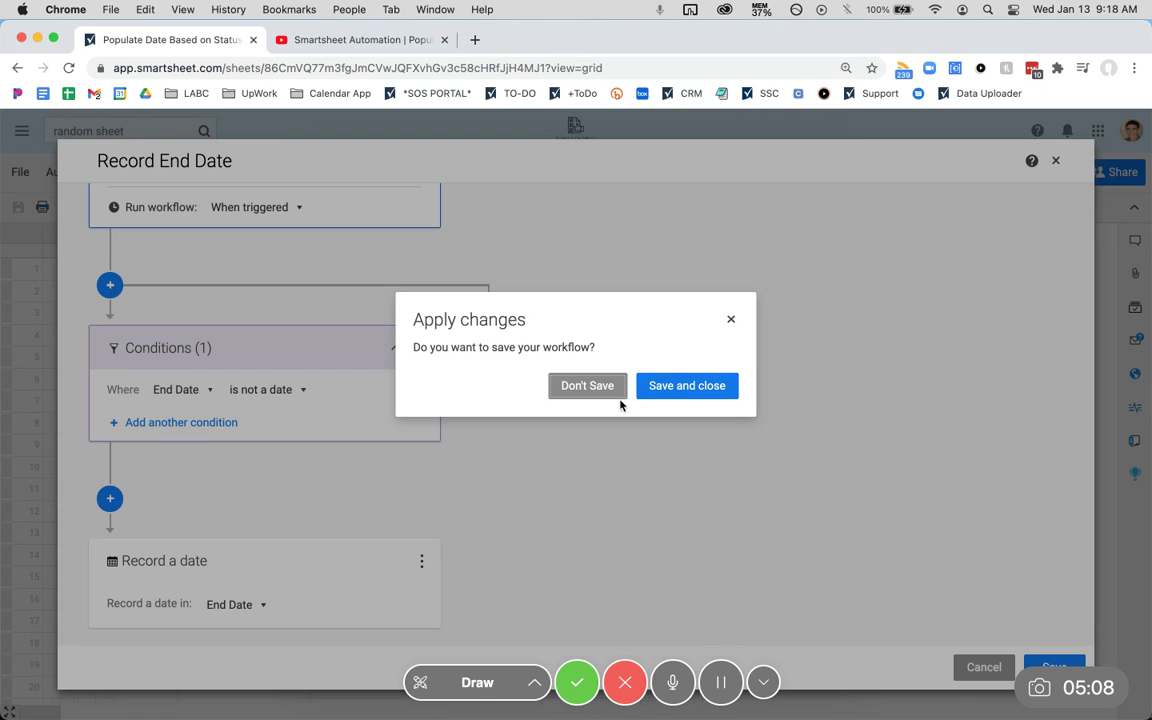
click(672, 390)
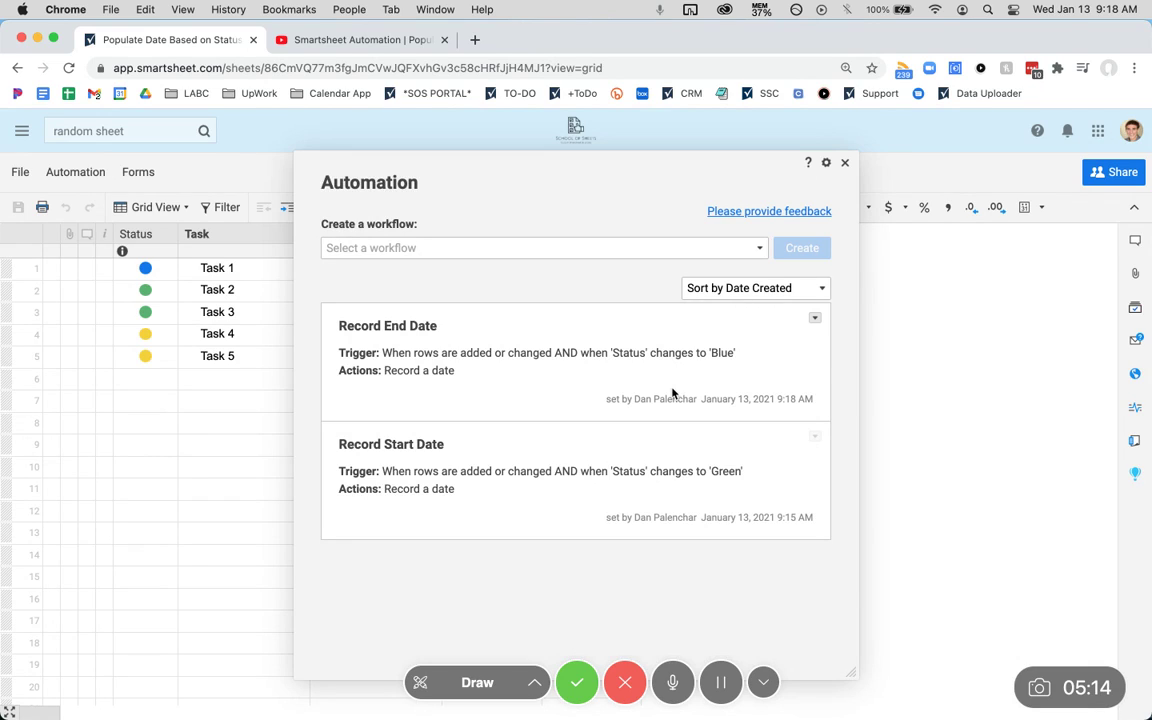
Edit Record Start Date and add a row-filter condition based on the Start Date field
click(815, 436)
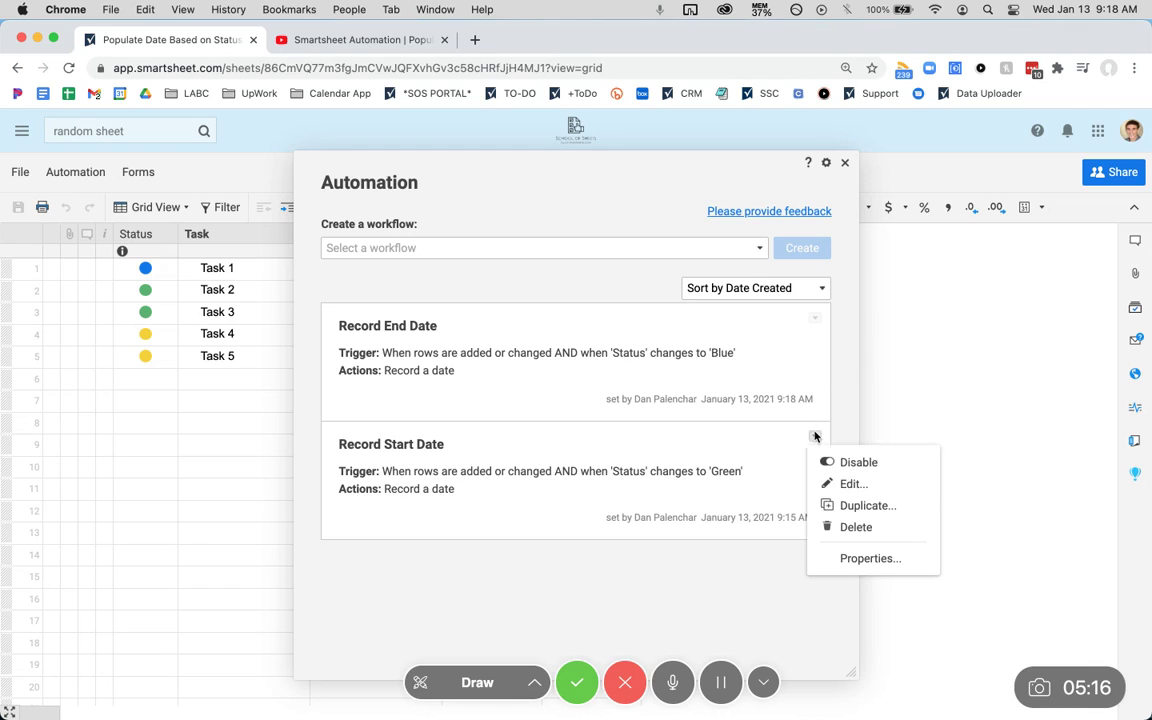
click(855, 484)
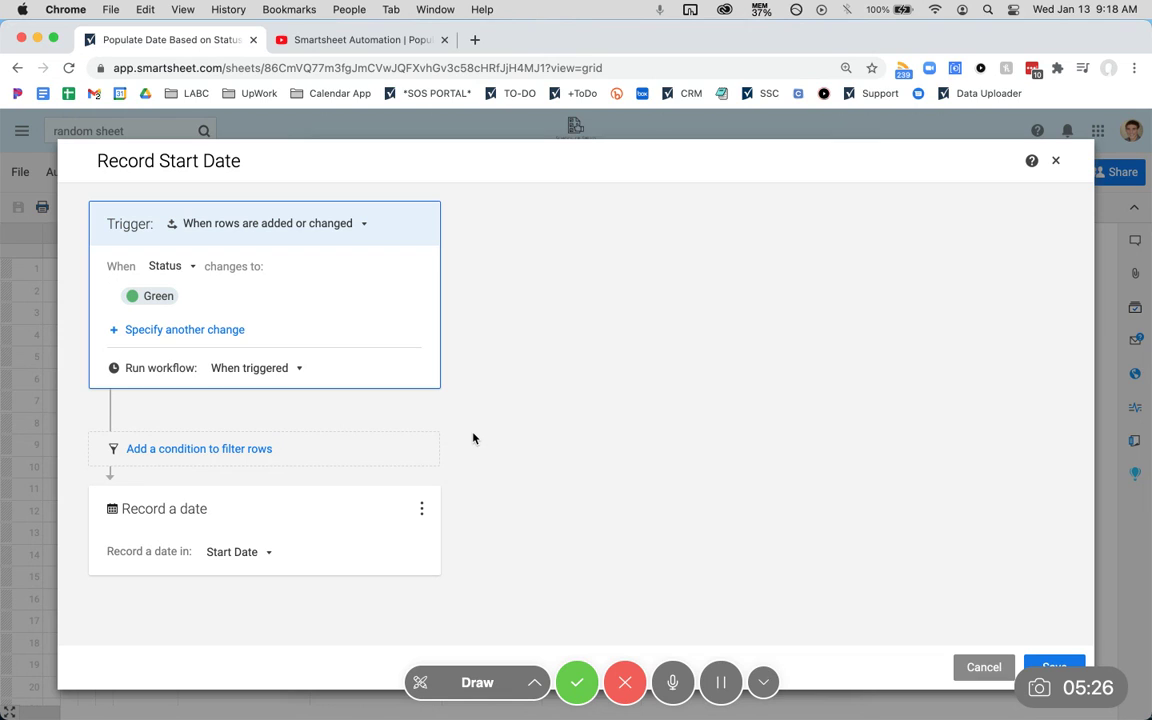
click(246, 450)
scroll(283, 495, down, 2)
click(224, 440)
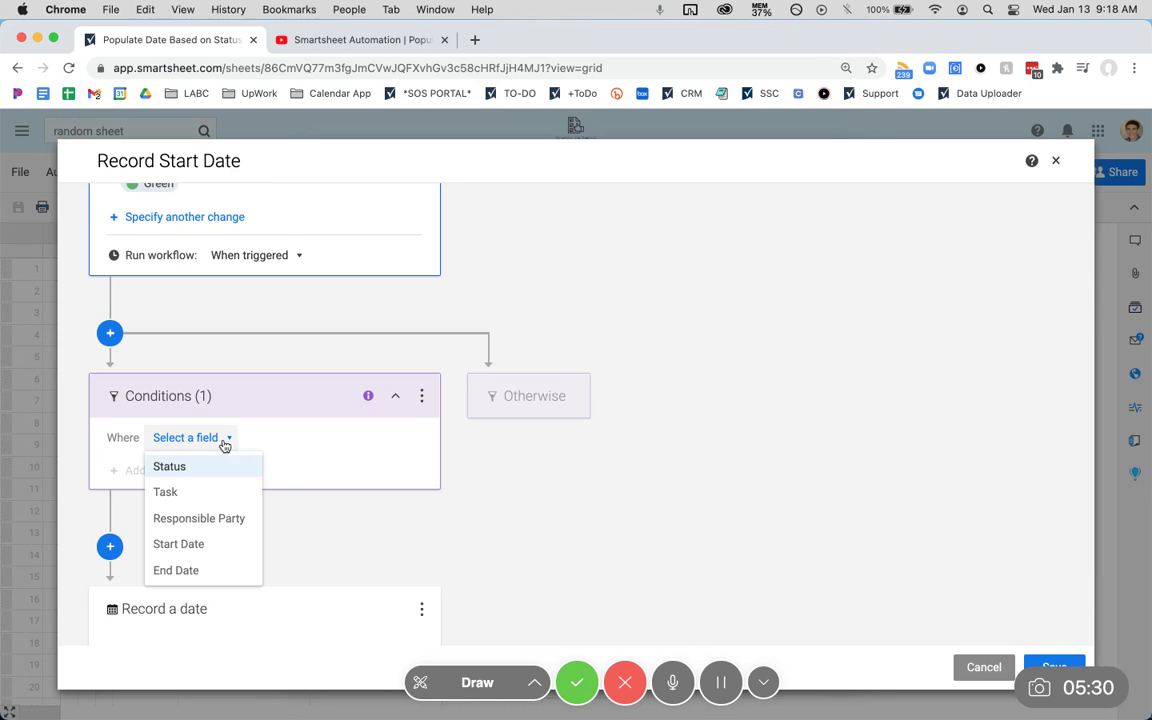
click(220, 543)
Set the Start Date condition to 'is not a date' and save the workflow
scroll(308, 452, down, 1)
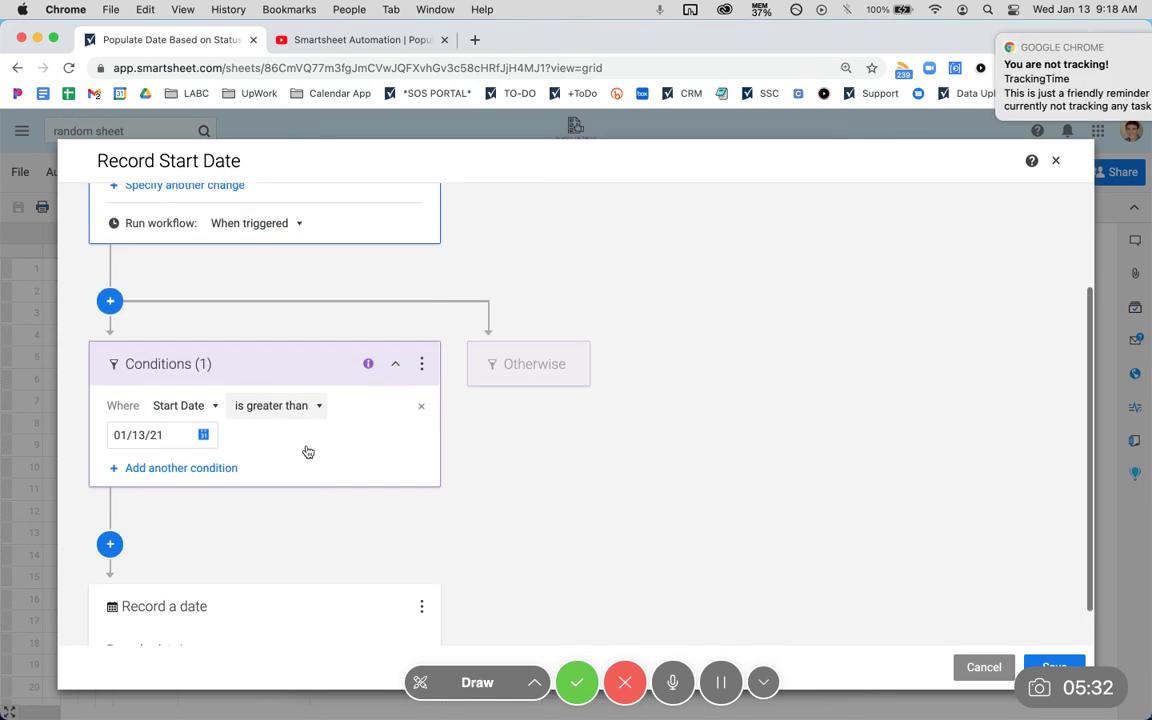
scroll(308, 452, down, 1)
click(303, 364)
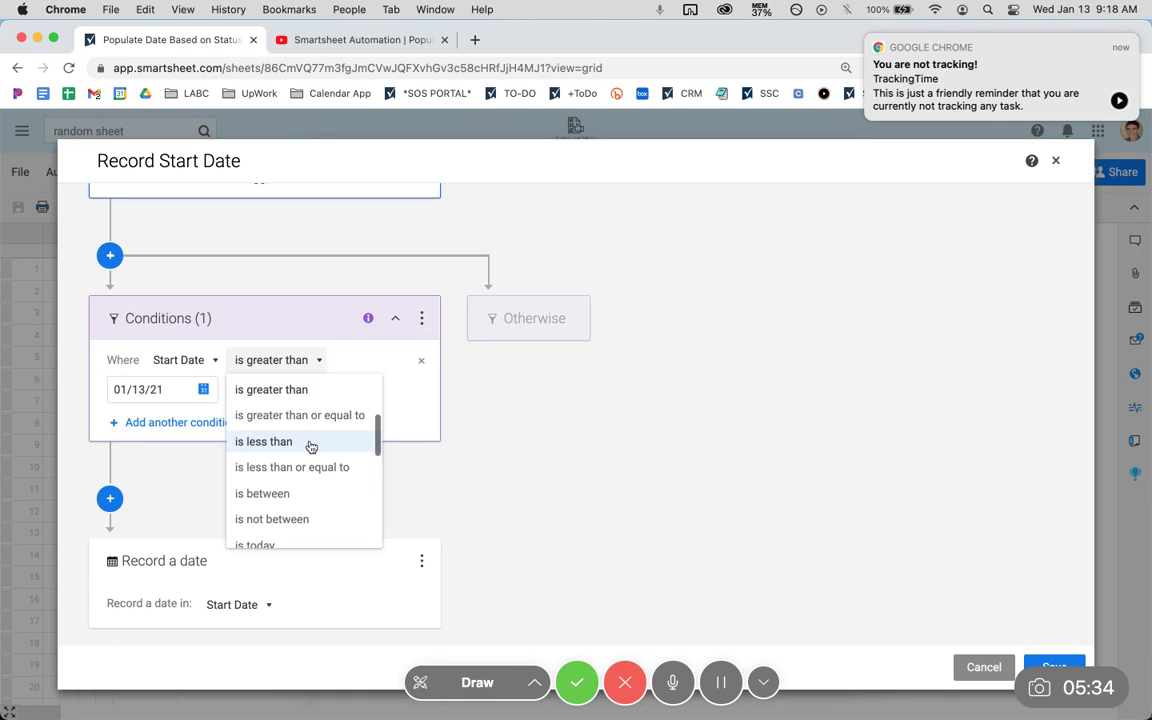
scroll(310, 446, down, 5)
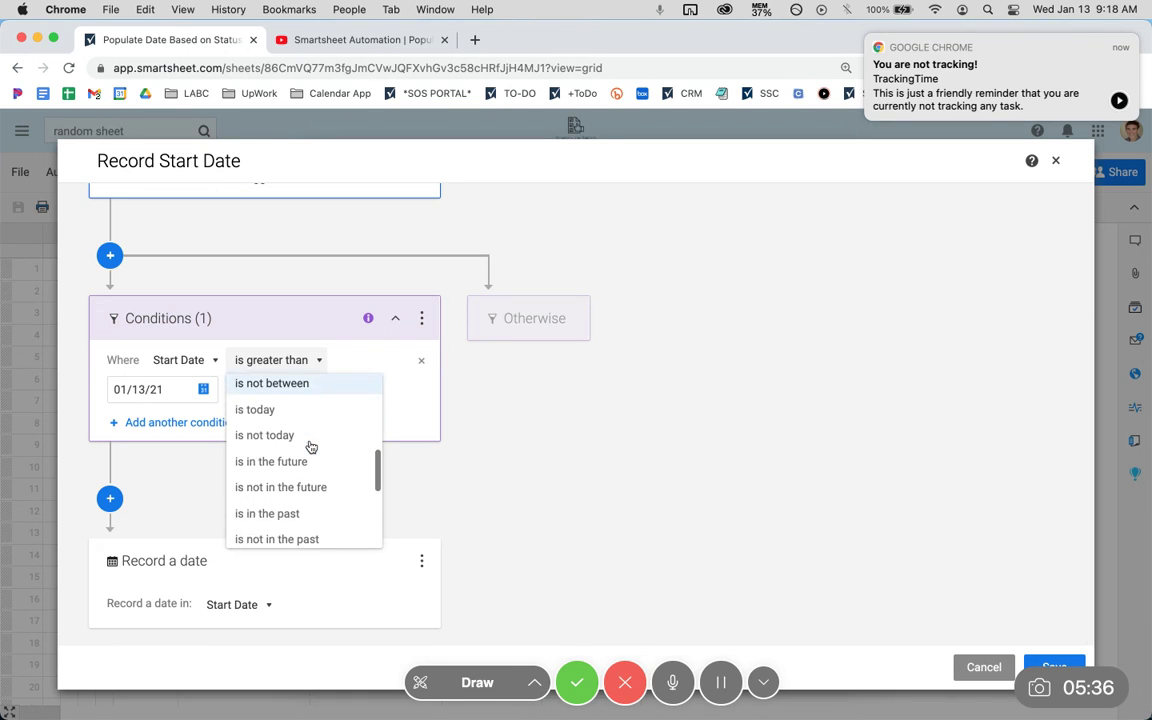
scroll(310, 446, down, 5)
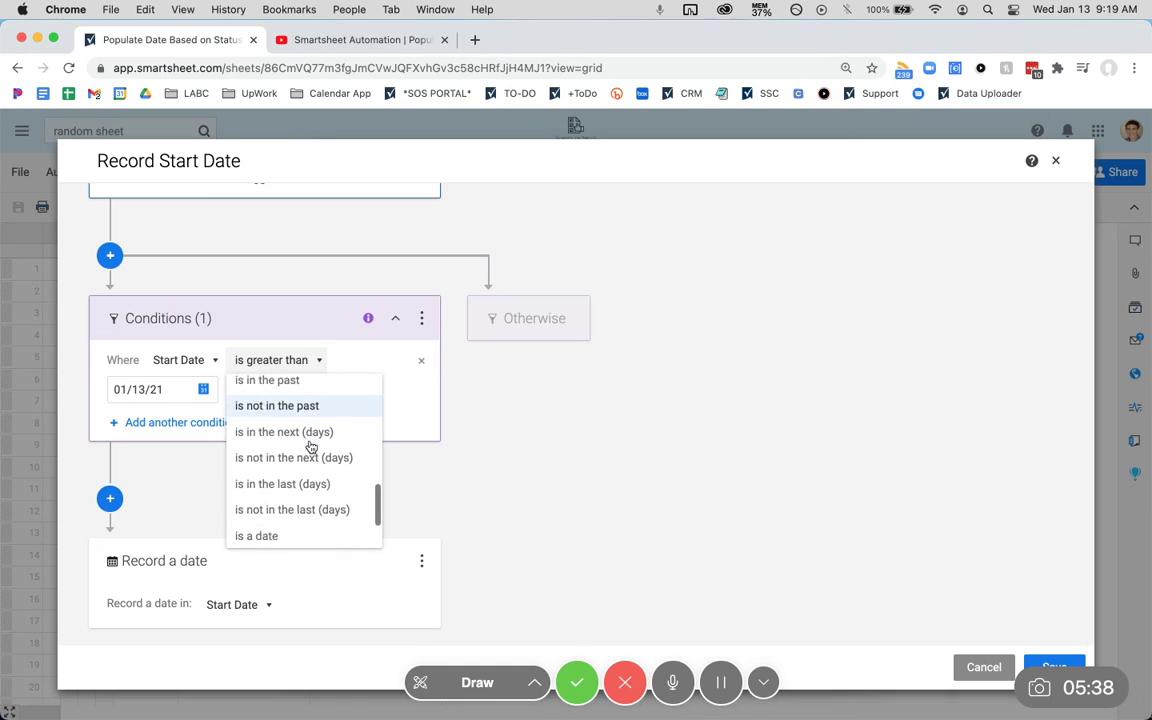
scroll(311, 447, down, 5)
click(303, 477)
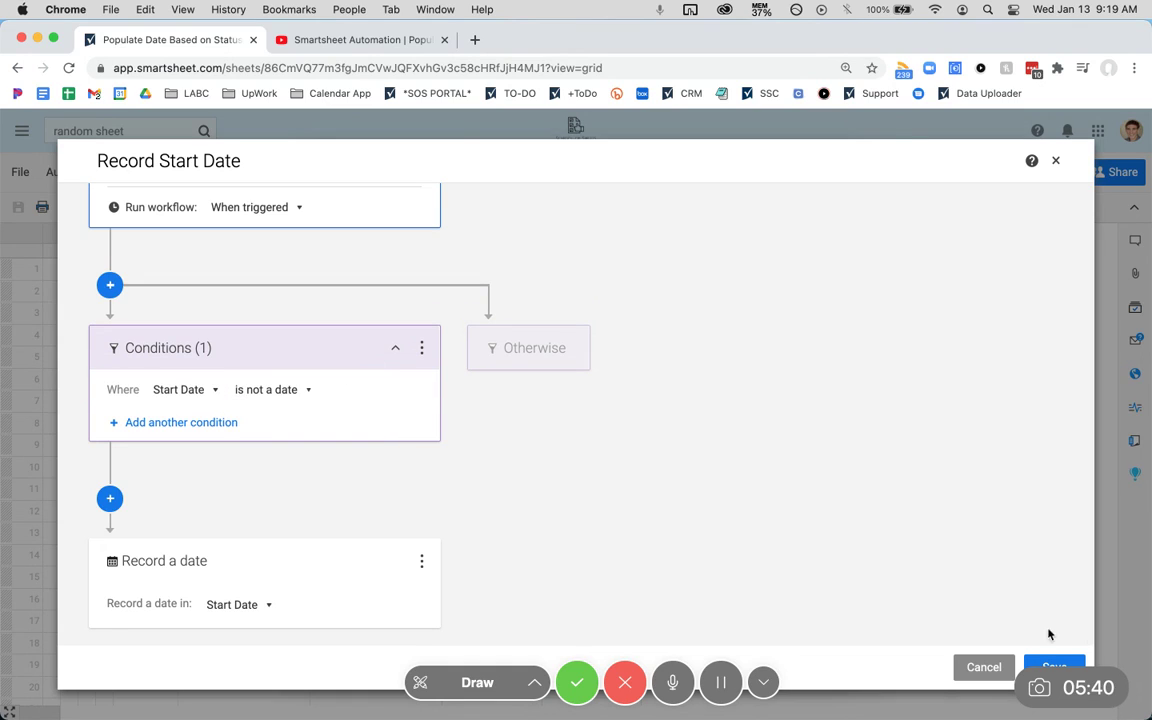
click(1057, 161)
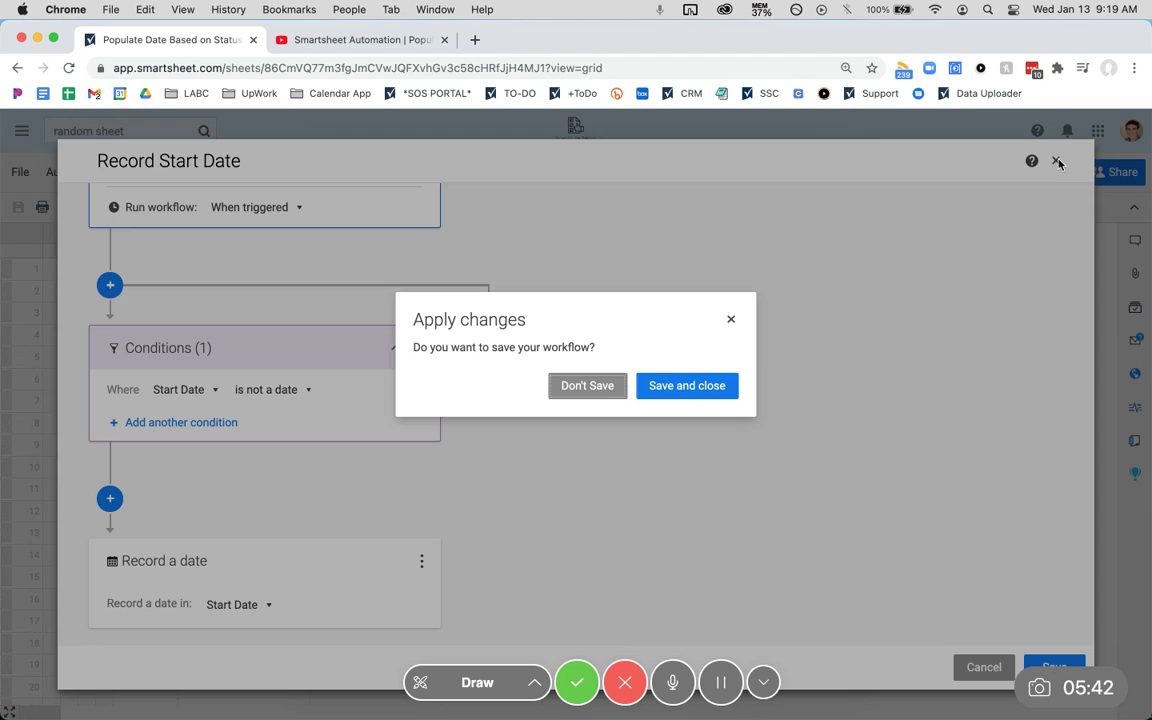
click(710, 386)
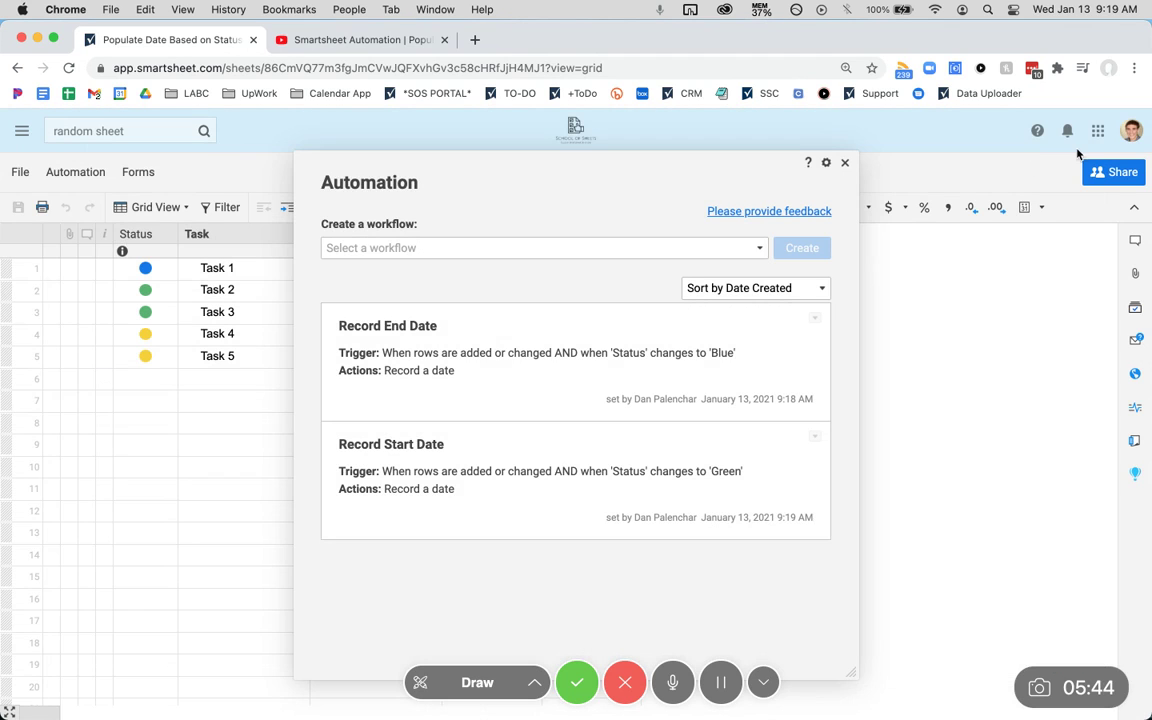
Close the Automation panel, then set Task 4's Status to Green and Task 2's to Blue
click(845, 163)
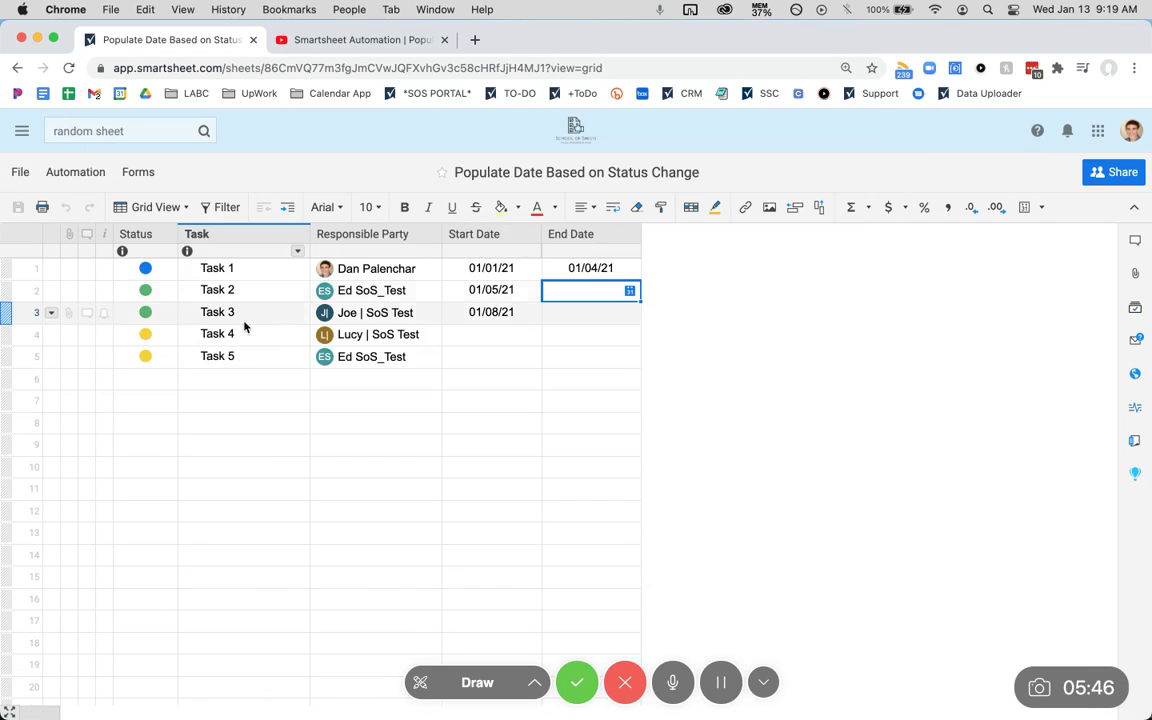
click(155, 336)
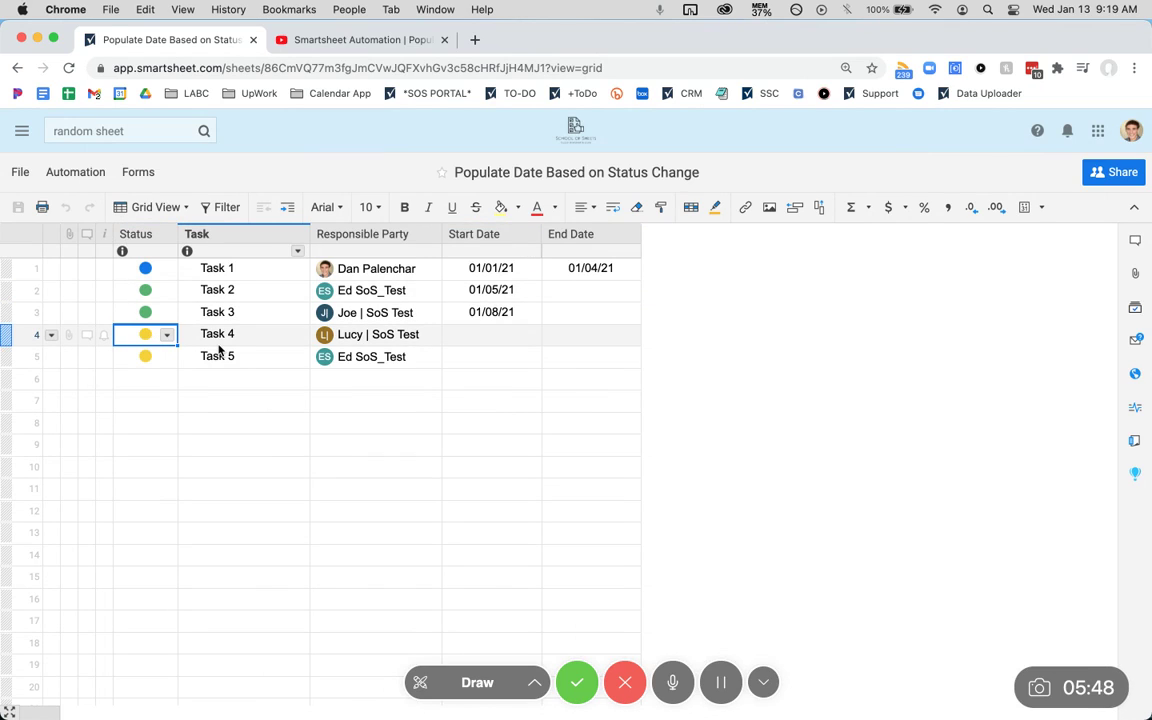
text(g)
key(Return)
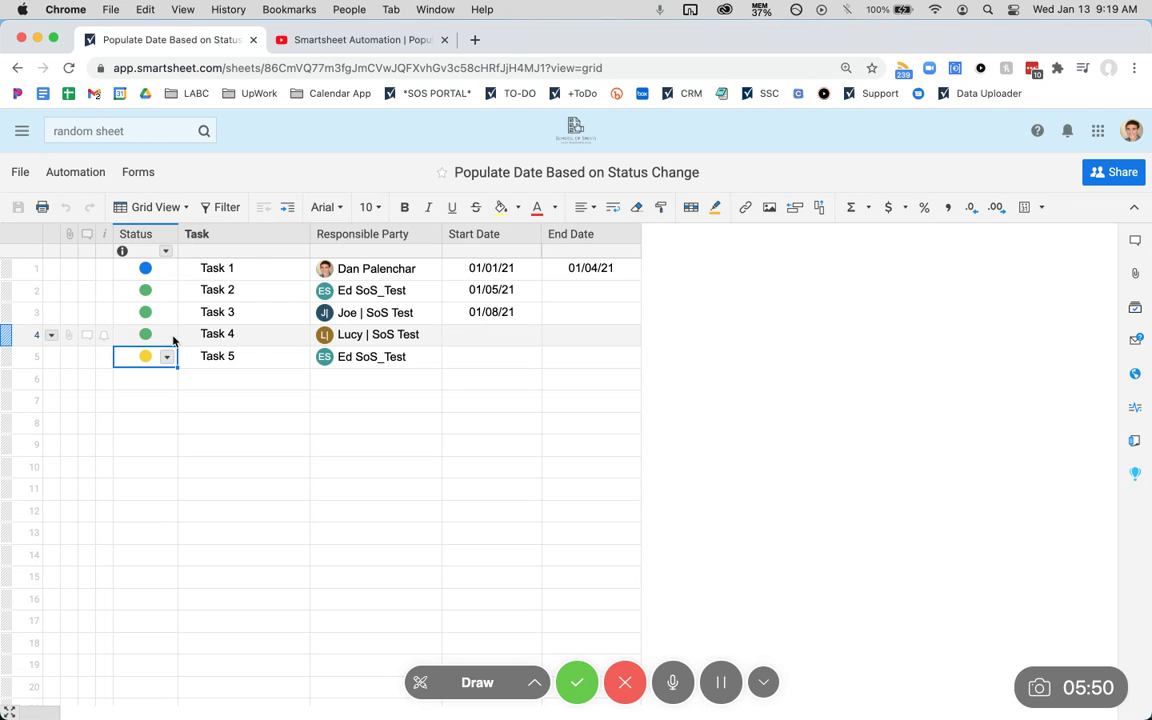
click(167, 336)
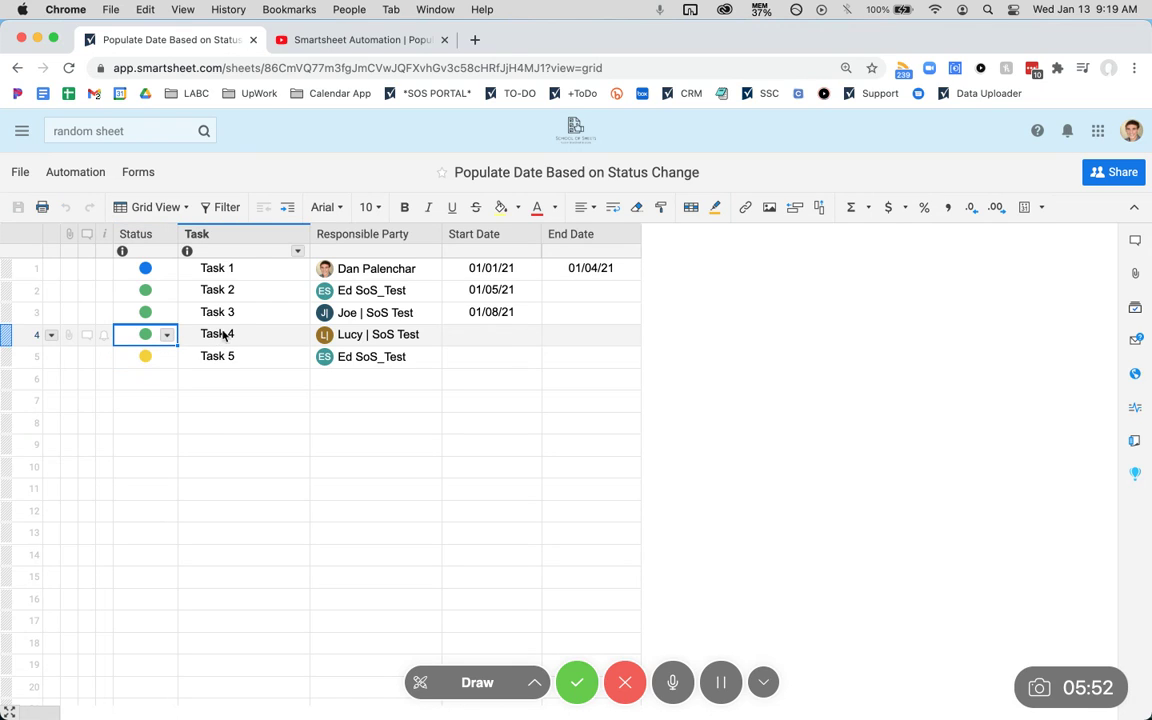
click(169, 292)
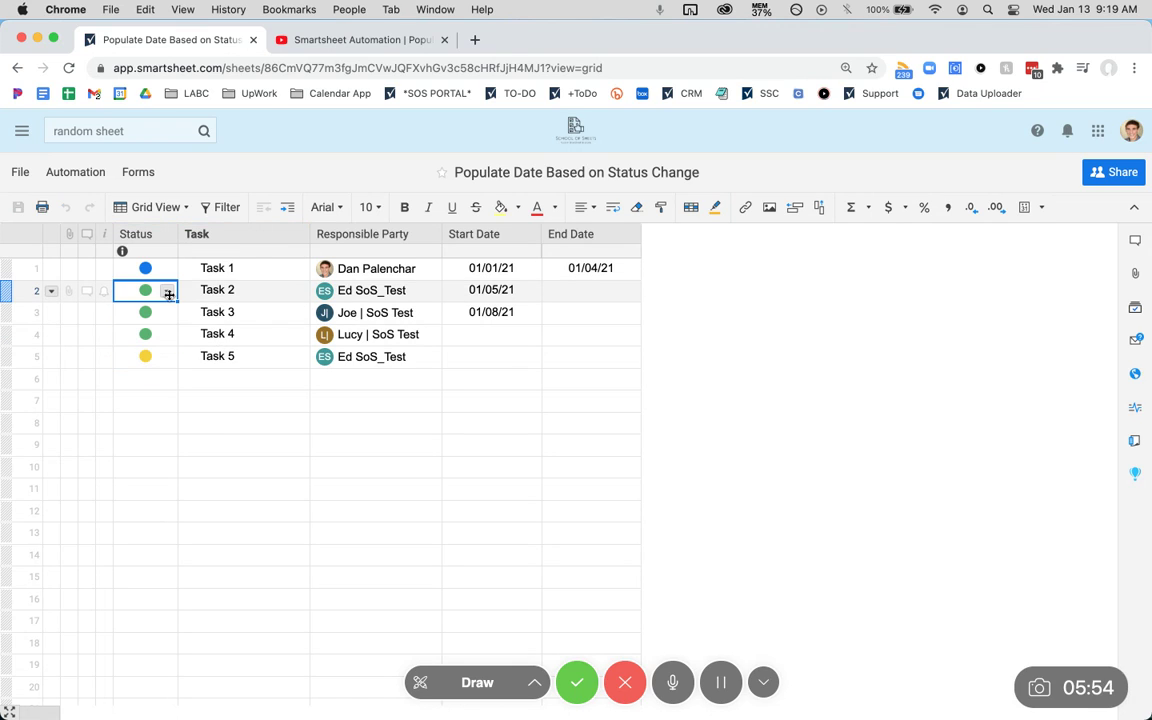
text(b)
key(Return)
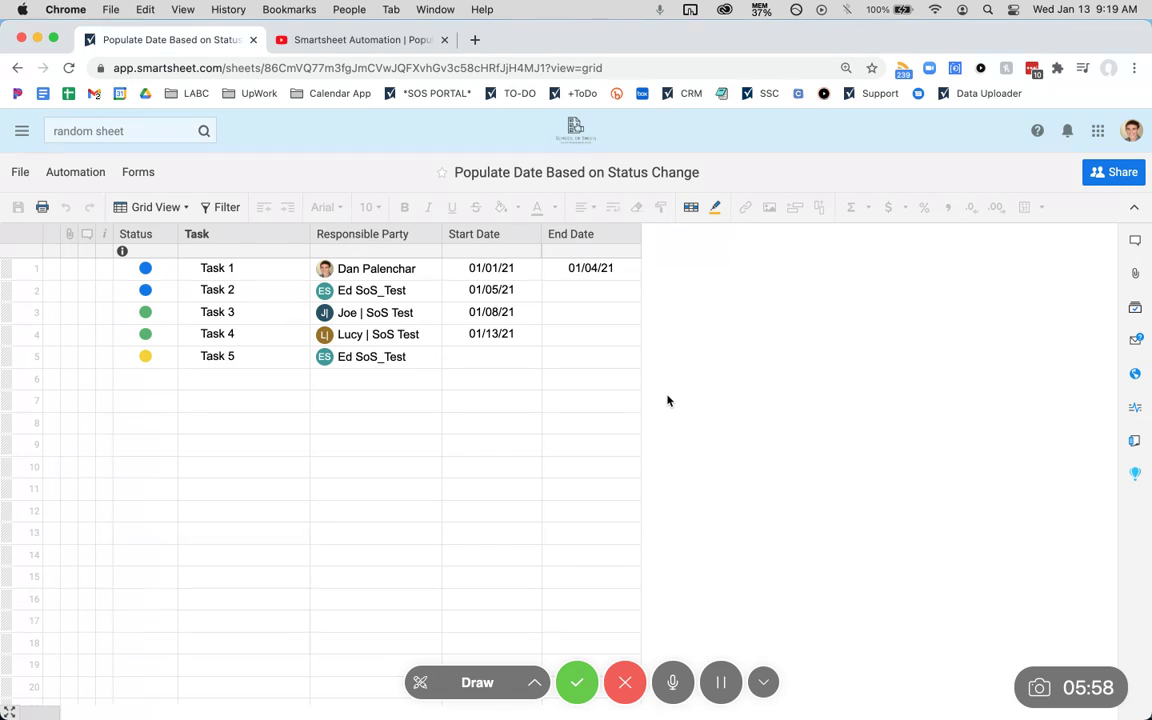
Refresh the sheet, then set Tasks 1 and 2 to Green and Task 3 to Blue
click(145, 268)
click(744, 130)
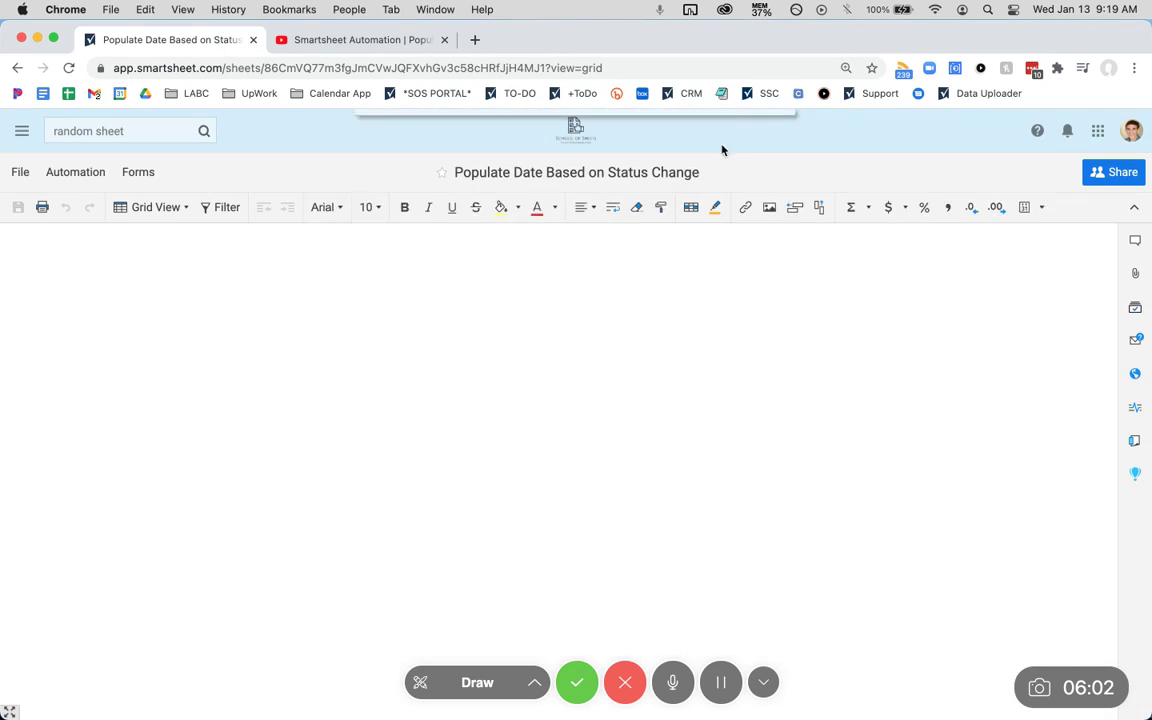
click(164, 270)
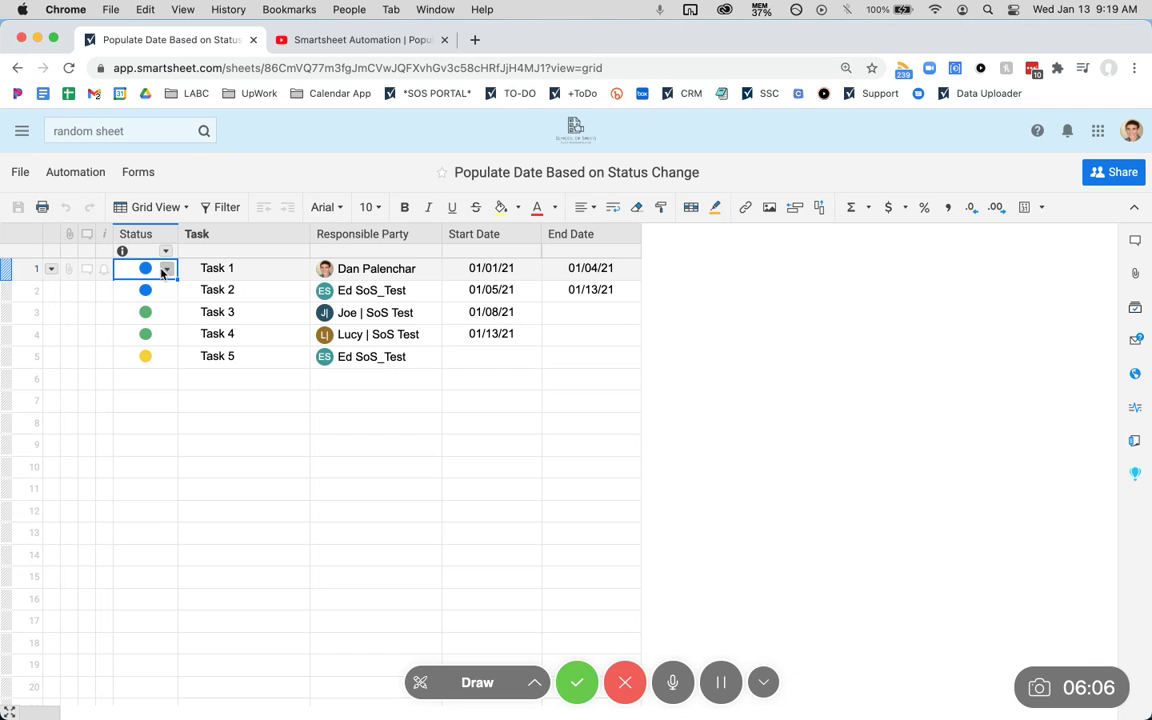
text(g)
key(Return)
text(g)
key(Return)
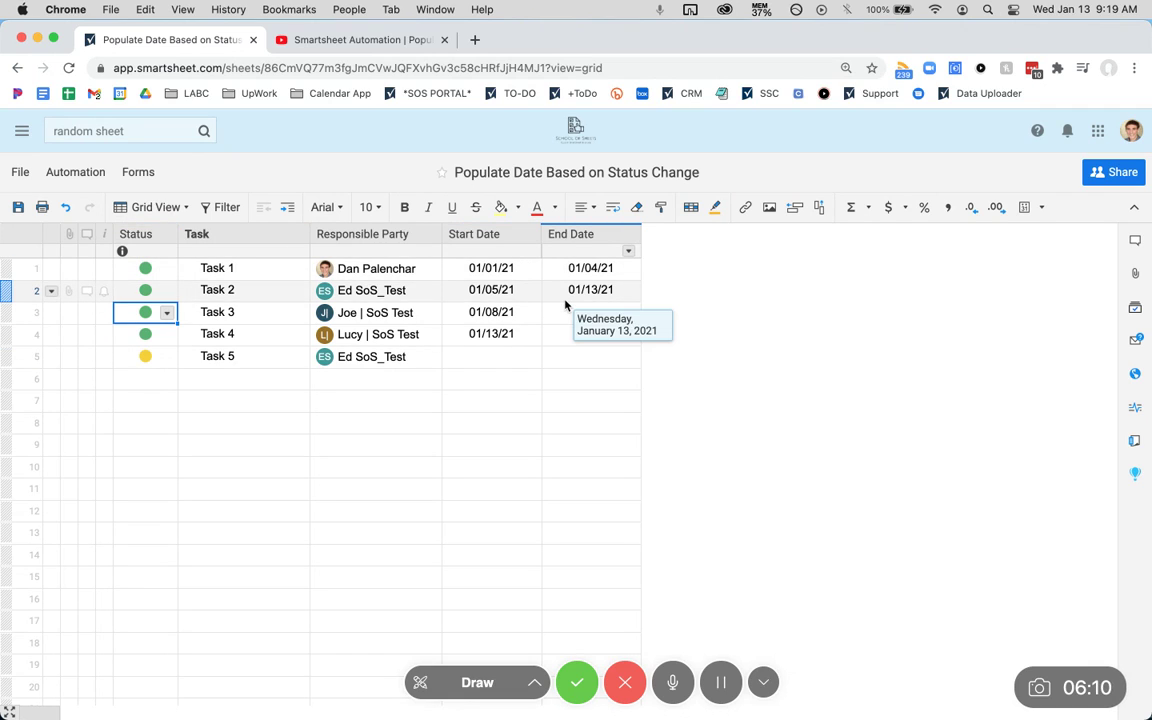
text(b)
key(Return)
text(b)
key(Return)
key(super+s)
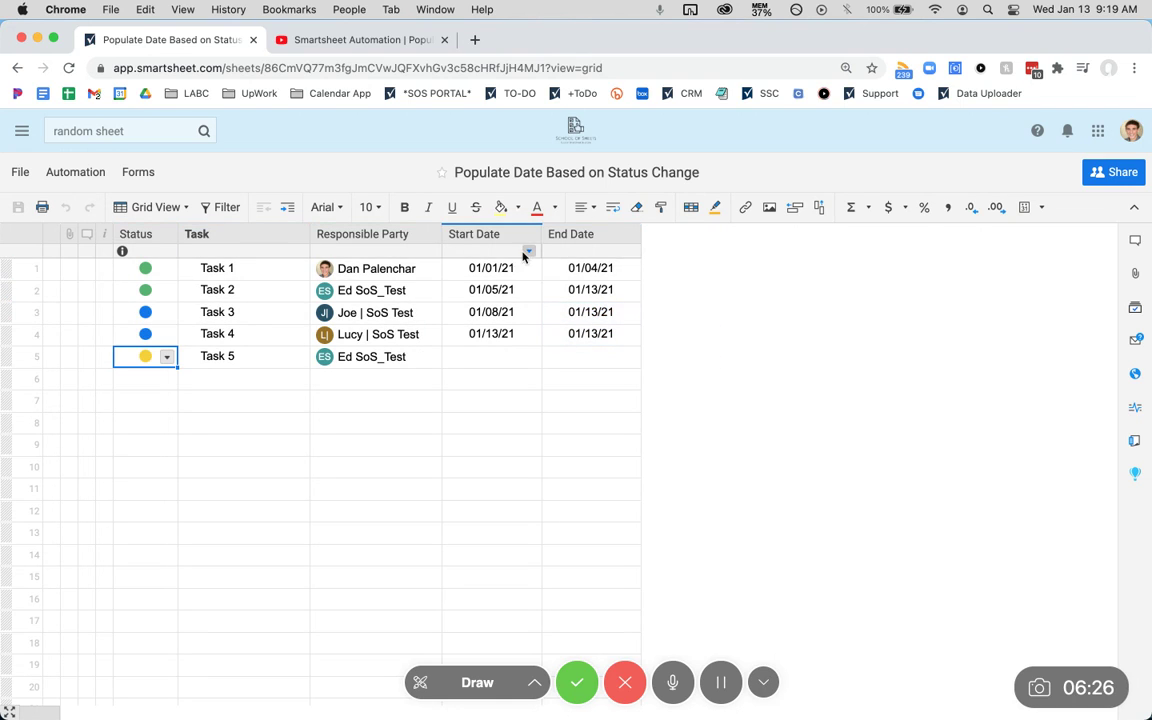
Paste Blue into the Status cells of Tasks 1 and 2, then save the sheet
click(148, 267)
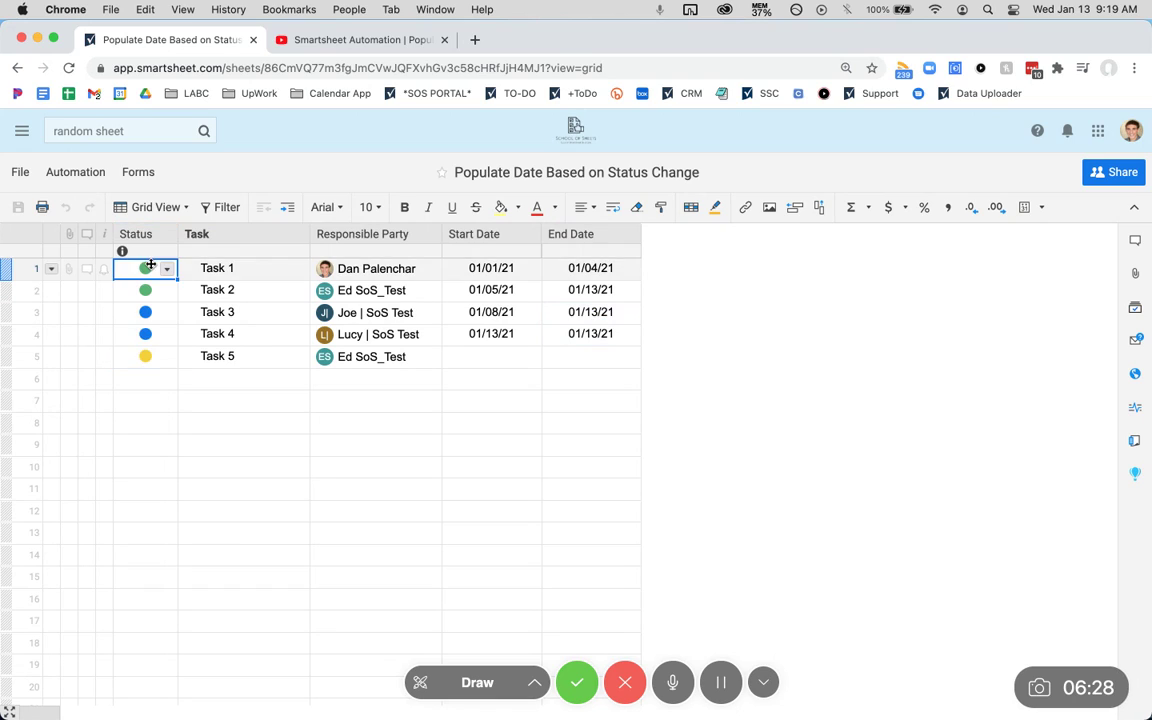
key(ctrl+v)
key(Down)
key(ctrl+v)
key(Down)
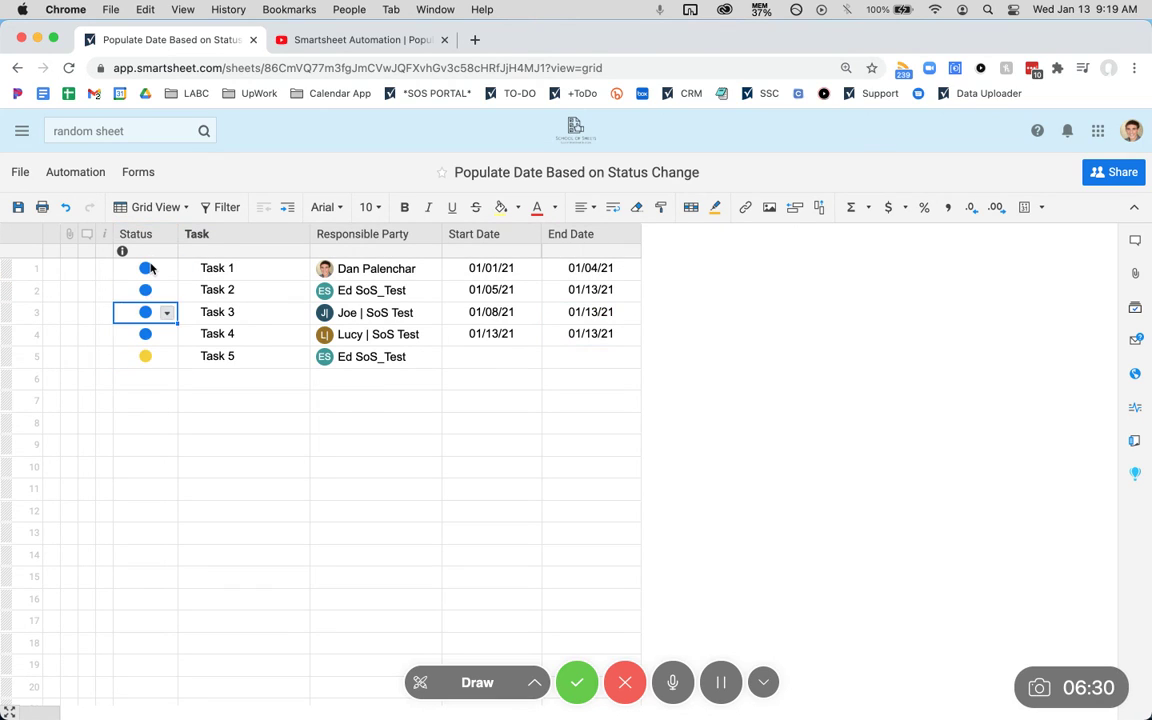
key(Down)
click(17, 207)
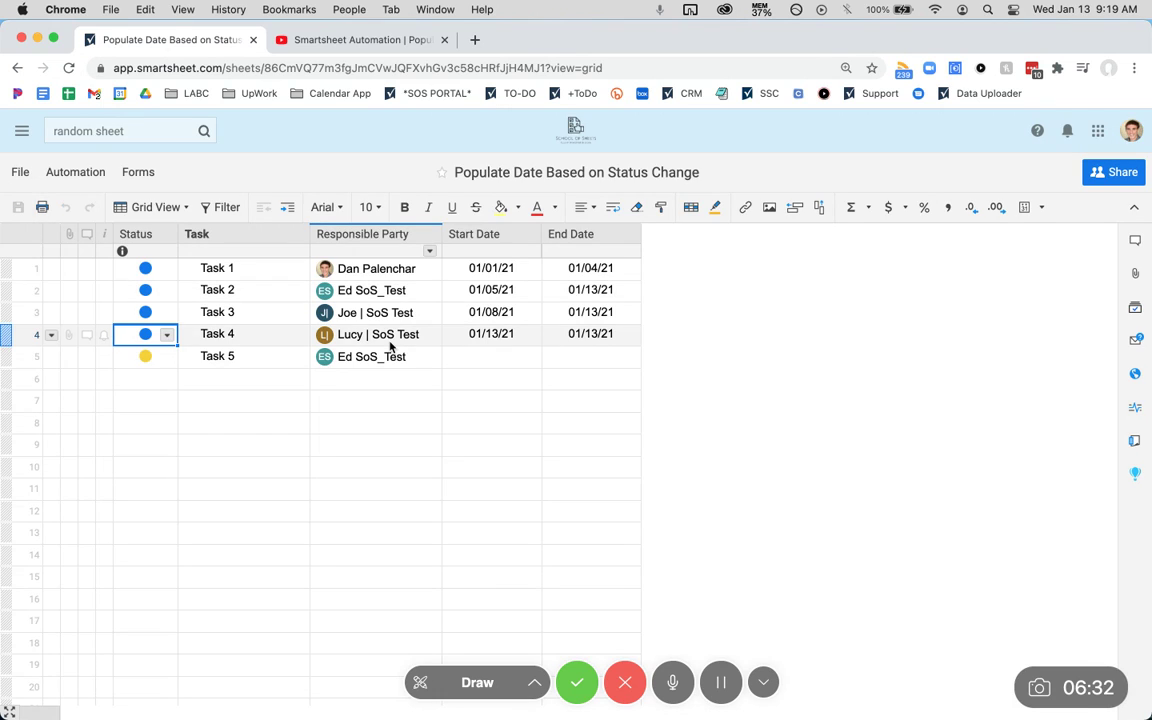
mouse_move(390, 345)
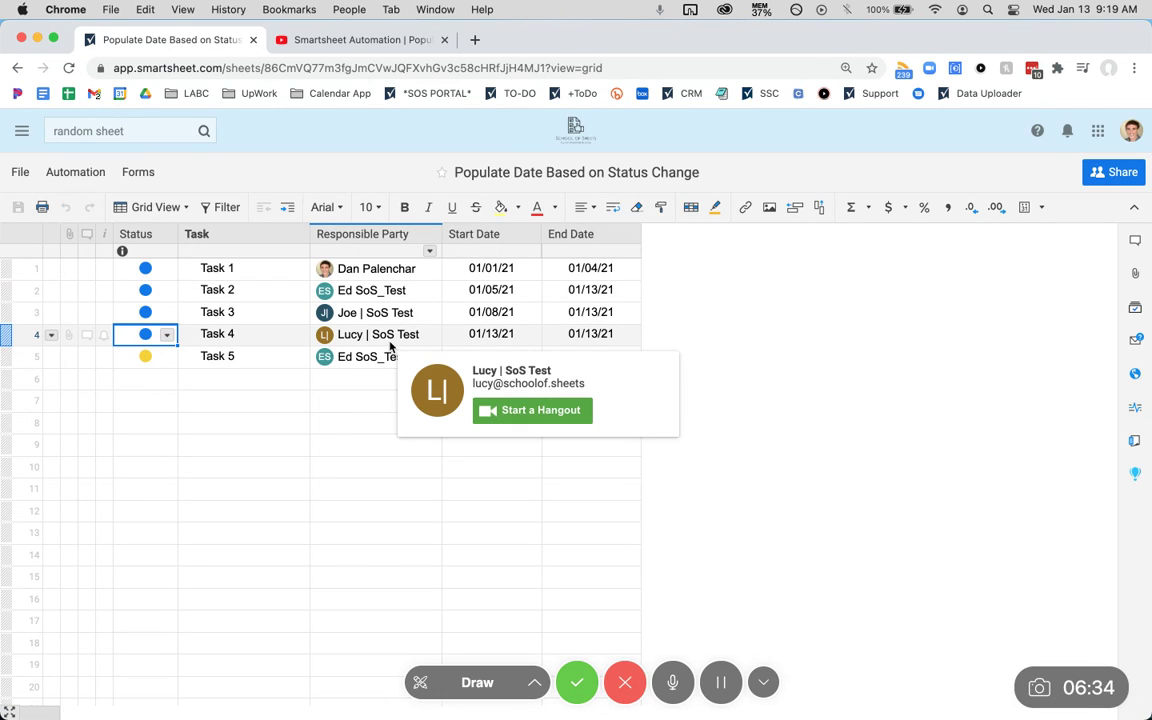